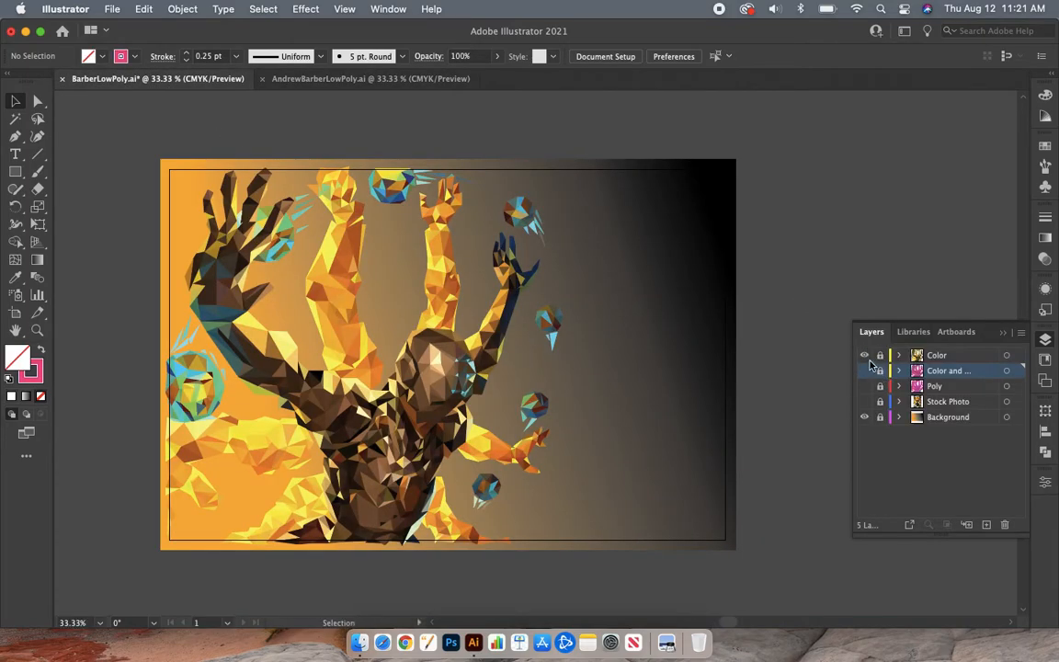
# Step: Hide the Color, Background and Stock Photo layers and show only the Poly layer to examine the triangle wireframe
pyautogui.click(864, 354)
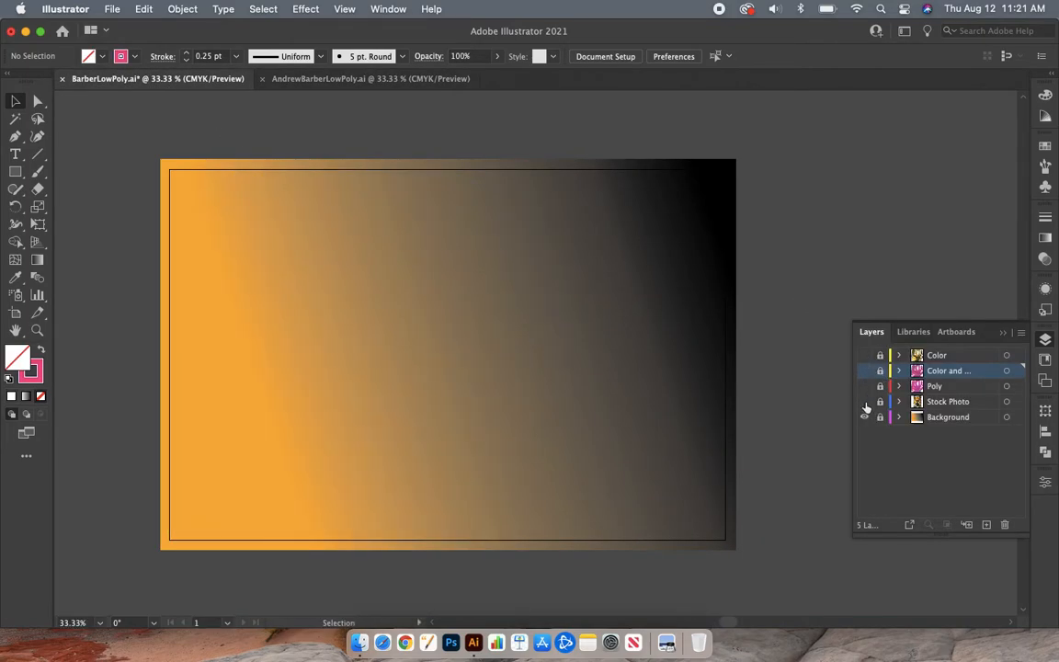
pyautogui.press('super+y')
pyautogui.press('super+y')
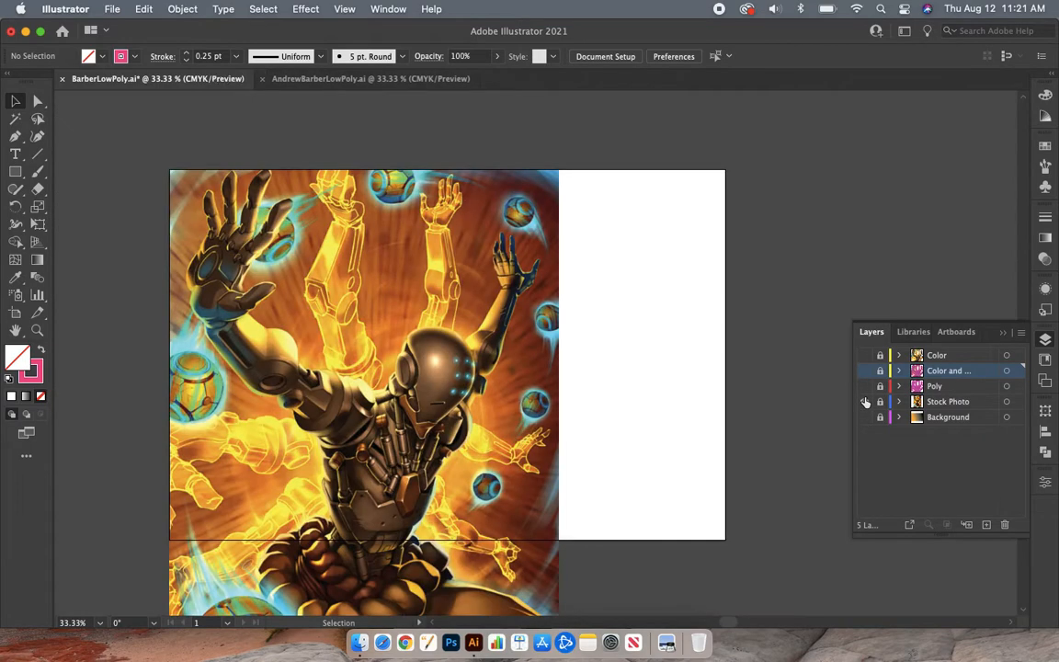
pyautogui.click(864, 386)
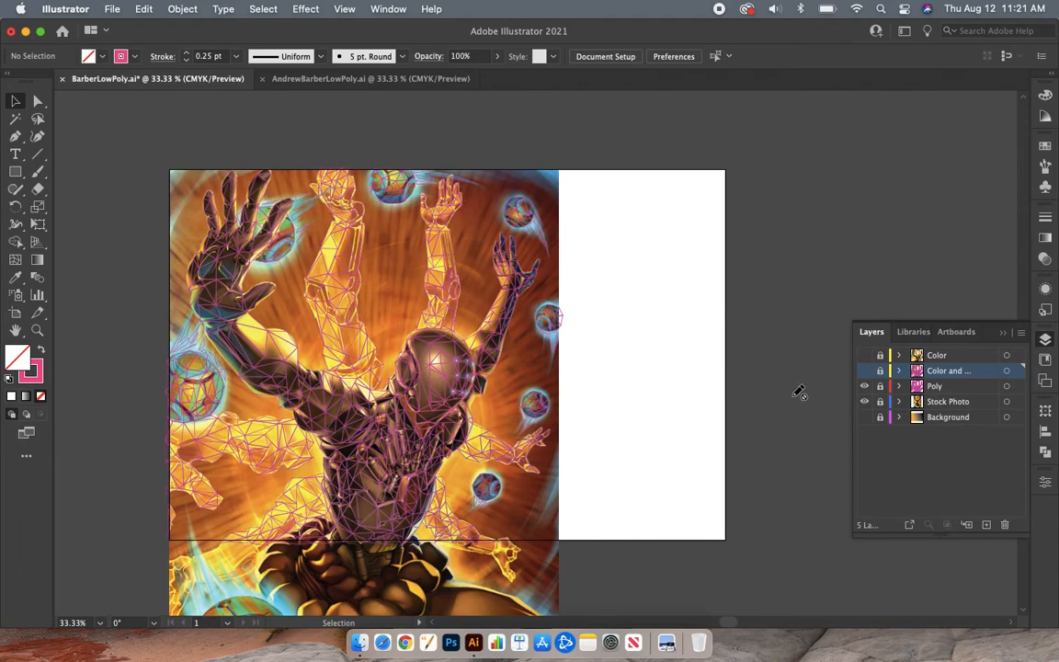
pyautogui.click(864, 401)
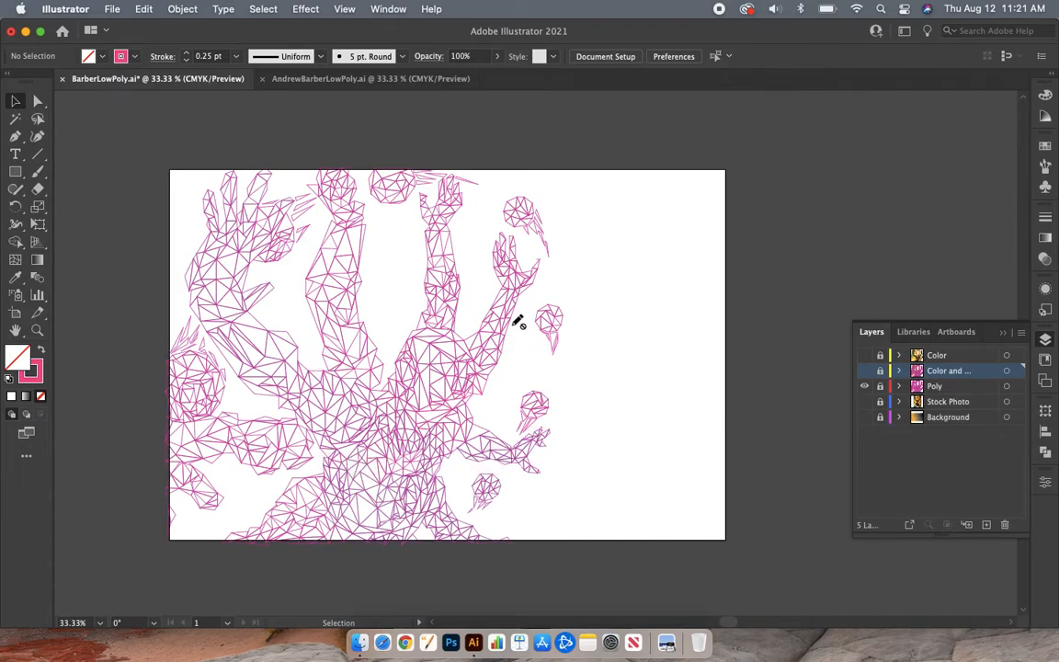
# Step: Switch to the other open document with the portrait photo and display its list of layers
pyautogui.click(345, 83)
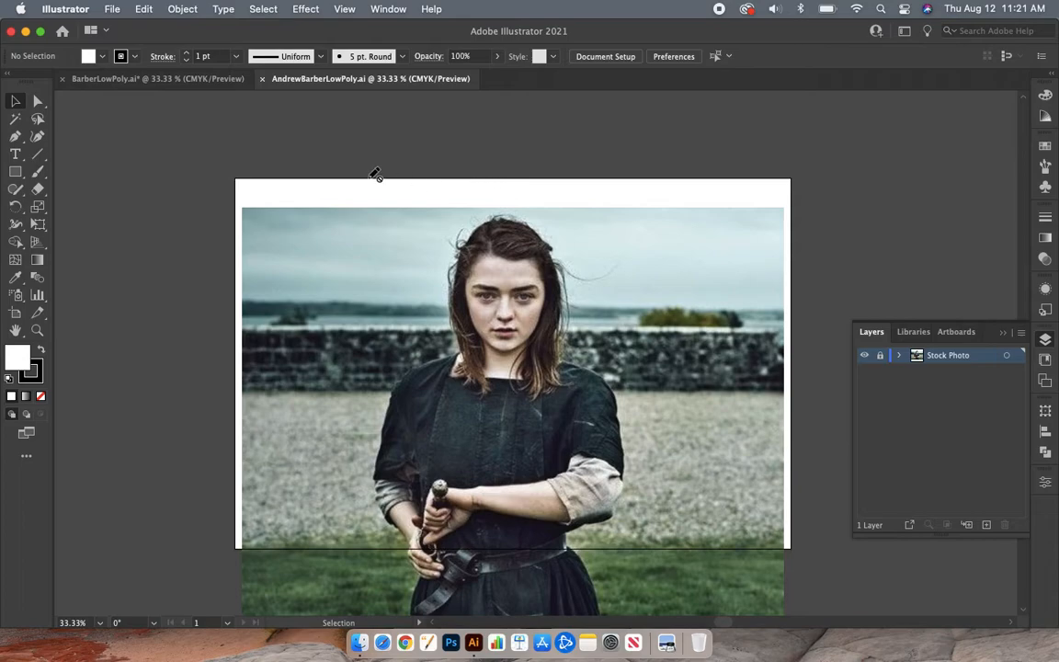
pyautogui.click(1047, 341)
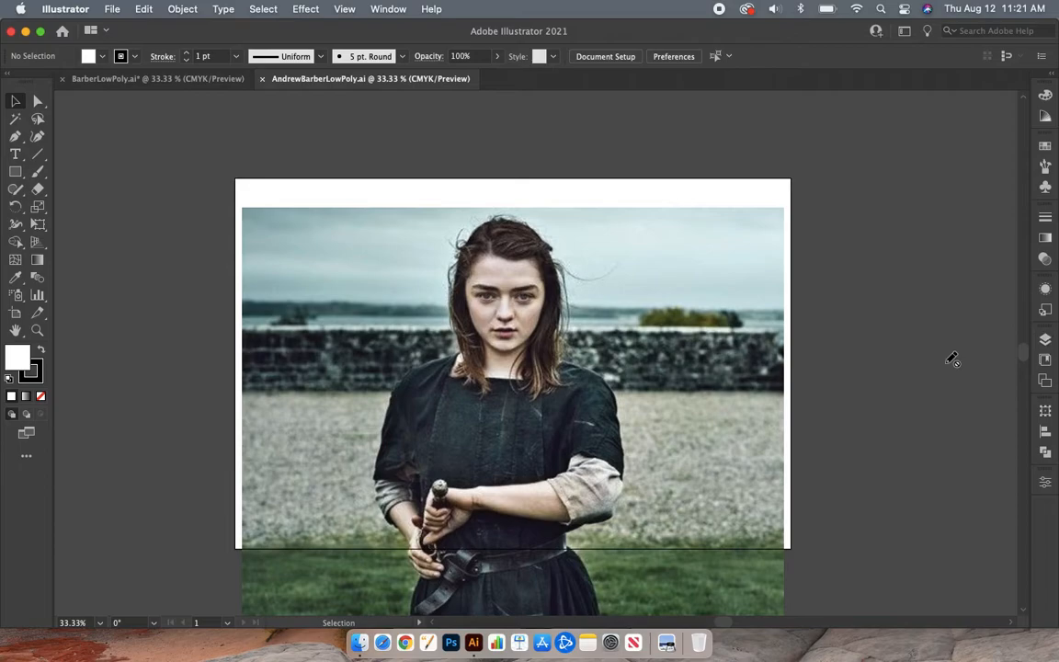
pyautogui.click(1046, 340)
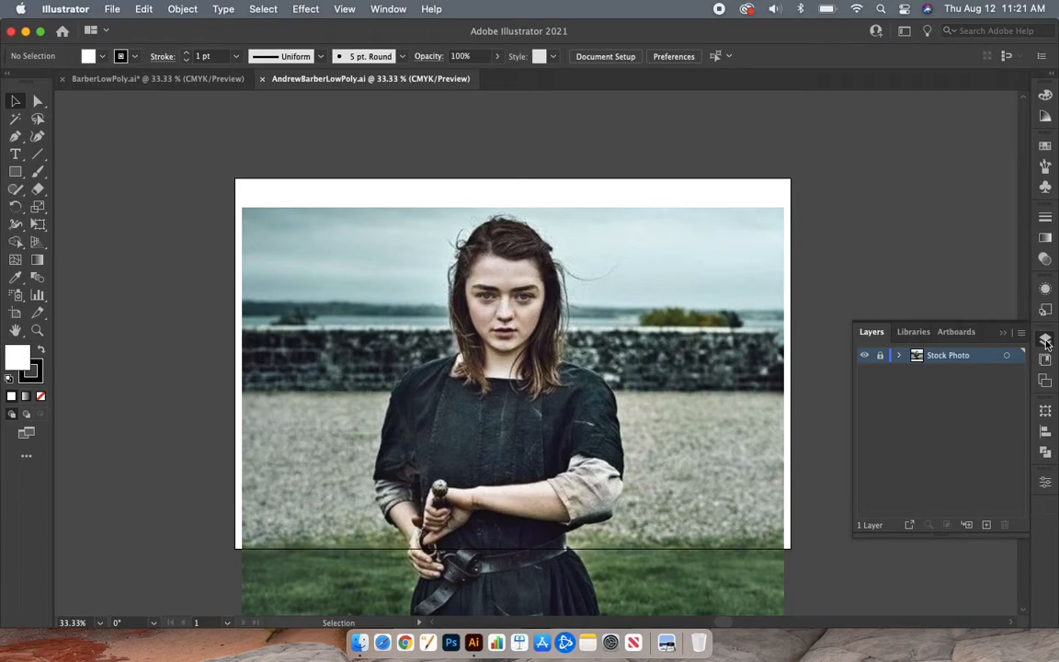
pyautogui.click(384, 10)
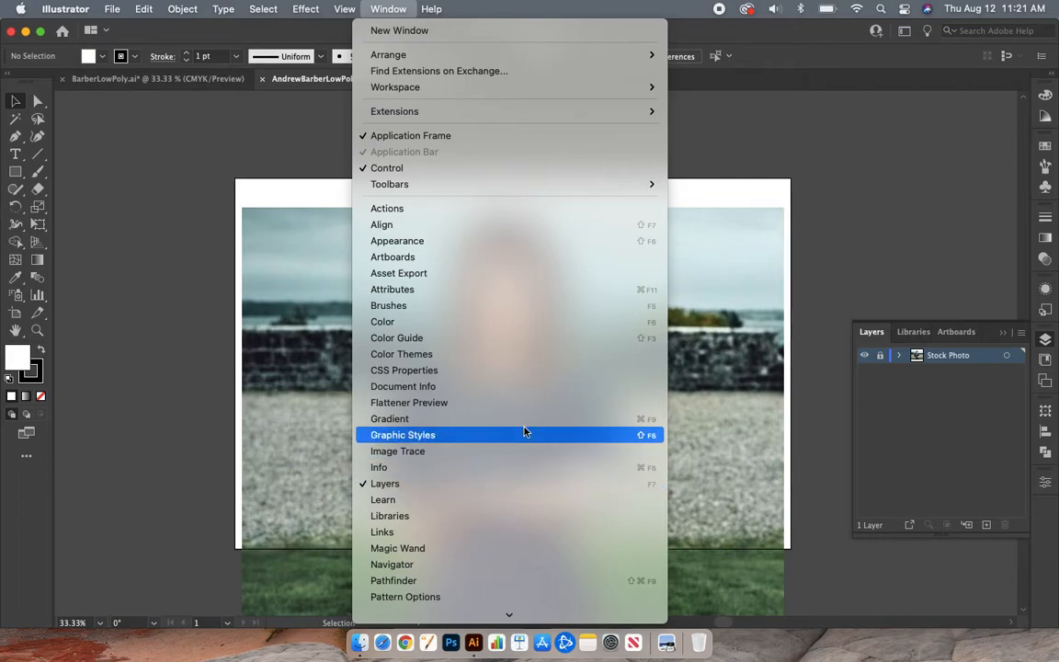
pyautogui.moveTo(512, 92)
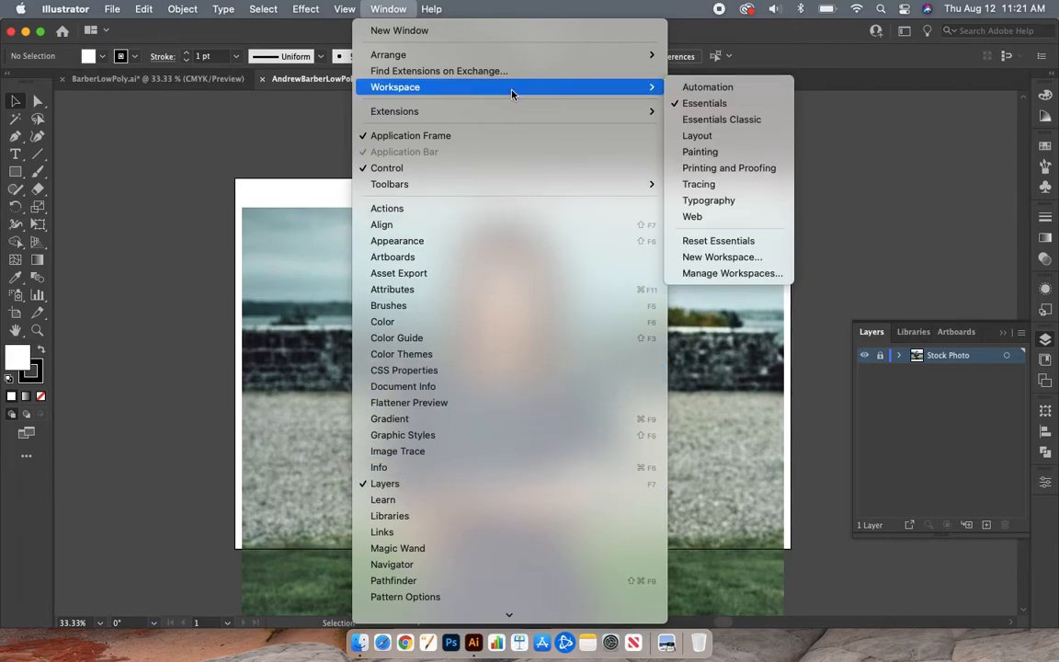
pyautogui.click(167, 288)
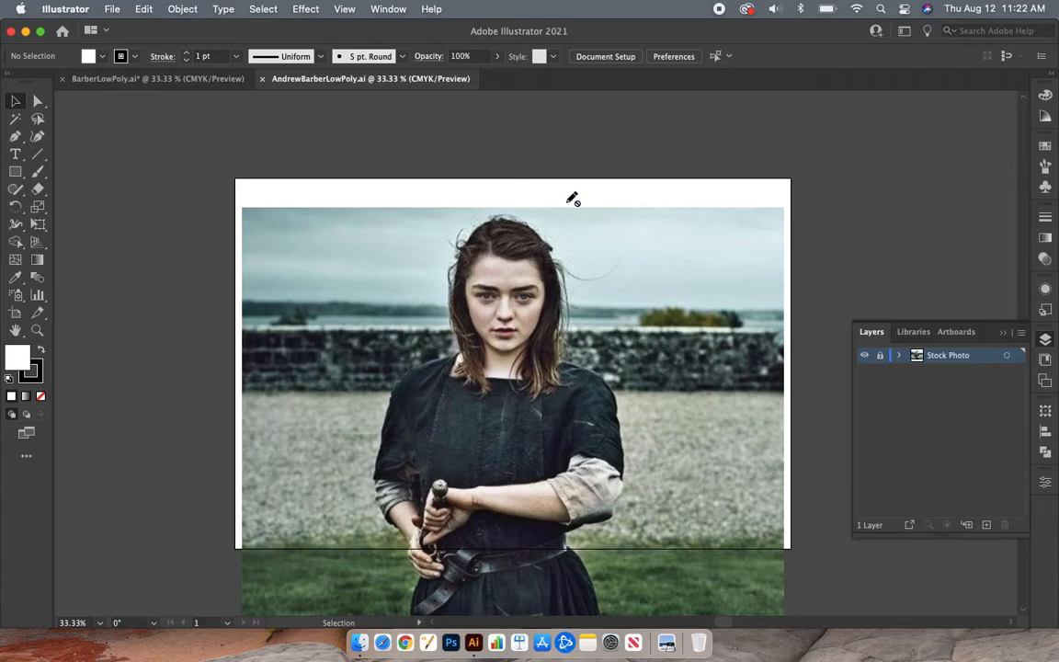
pyautogui.click(390, 13)
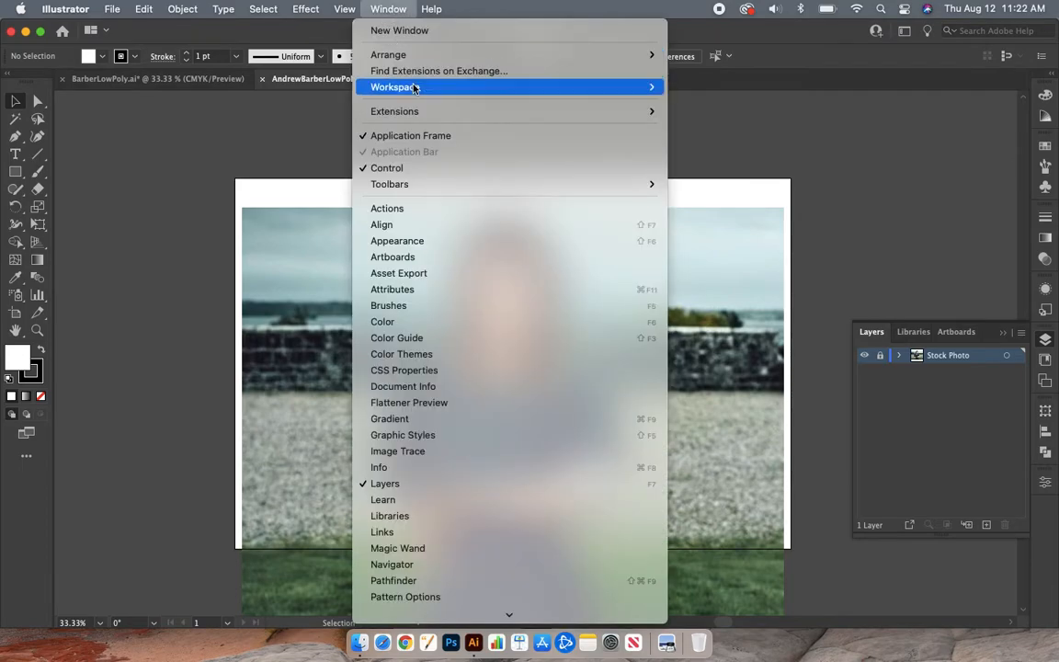
pyautogui.moveTo(444, 92)
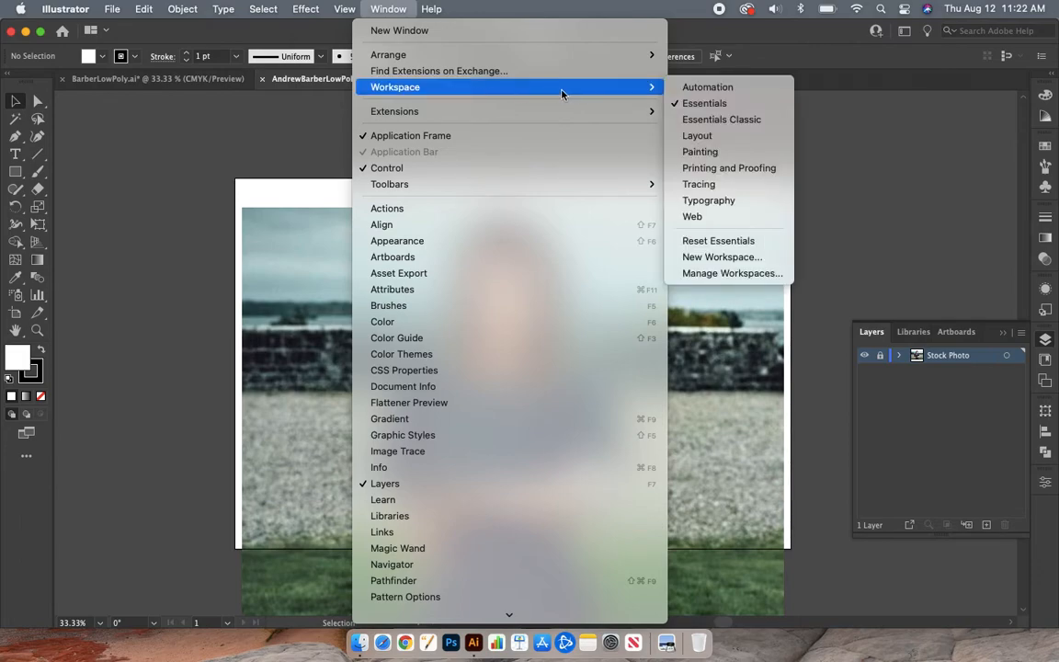
pyautogui.click(770, 242)
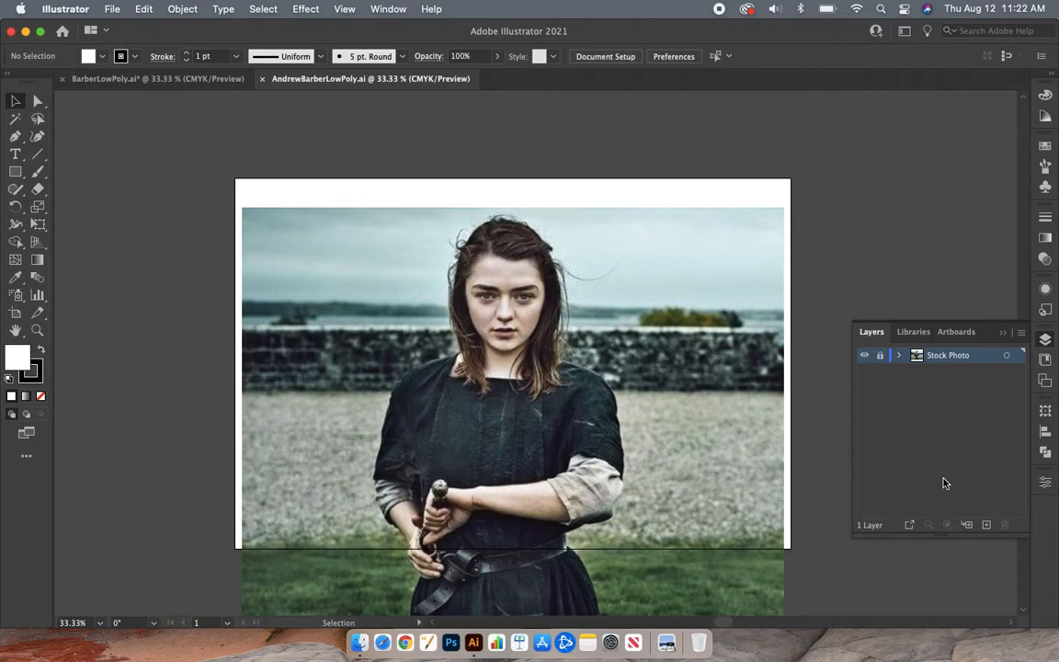
# Step: Add a new layer above Stock Photo and name it Poly
pyautogui.click(988, 525)
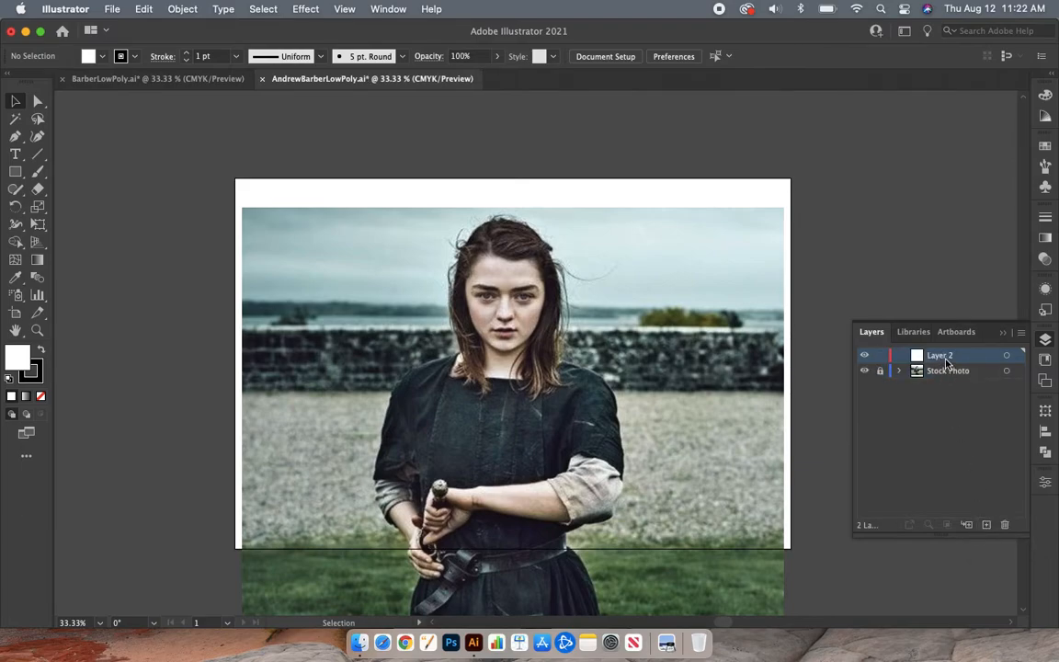
pyautogui.moveTo(946, 357)
pyautogui.mouseDown()
pyautogui.moveTo(946, 374)
pyautogui.moveTo(942, 363)
pyautogui.mouseUp()
pyautogui.doubleClick(941, 358)
pyautogui.write('Grid')
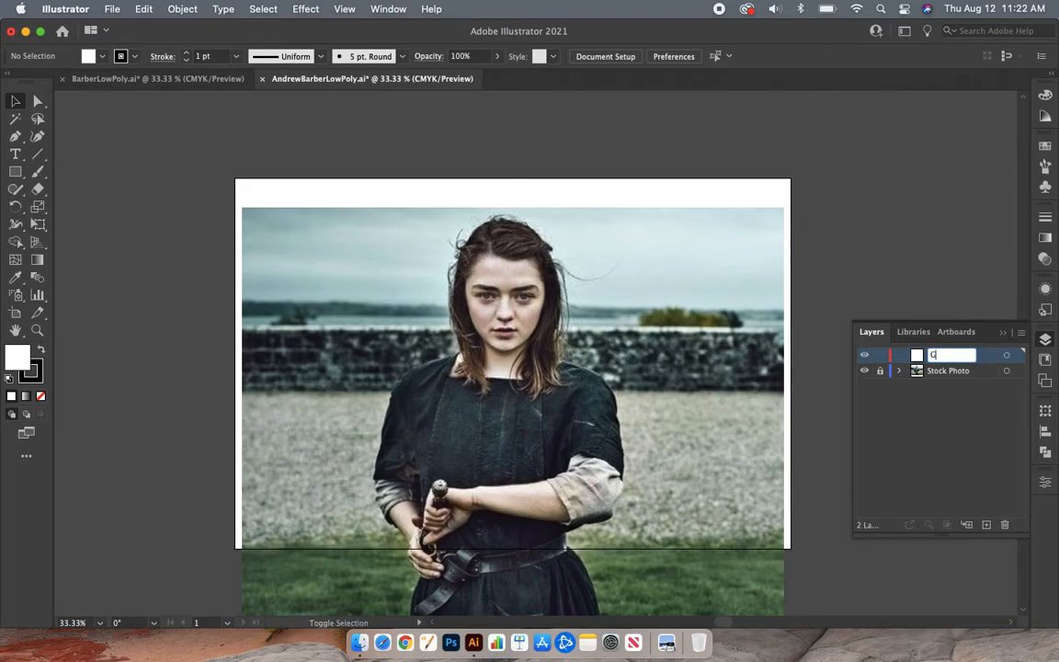
pyautogui.press('BackSpace')
pyautogui.press('BackSpace')
pyautogui.press('BackSpace')
pyautogui.press('BackSpace')
pyautogui.write('Poly')
pyautogui.press('Return')
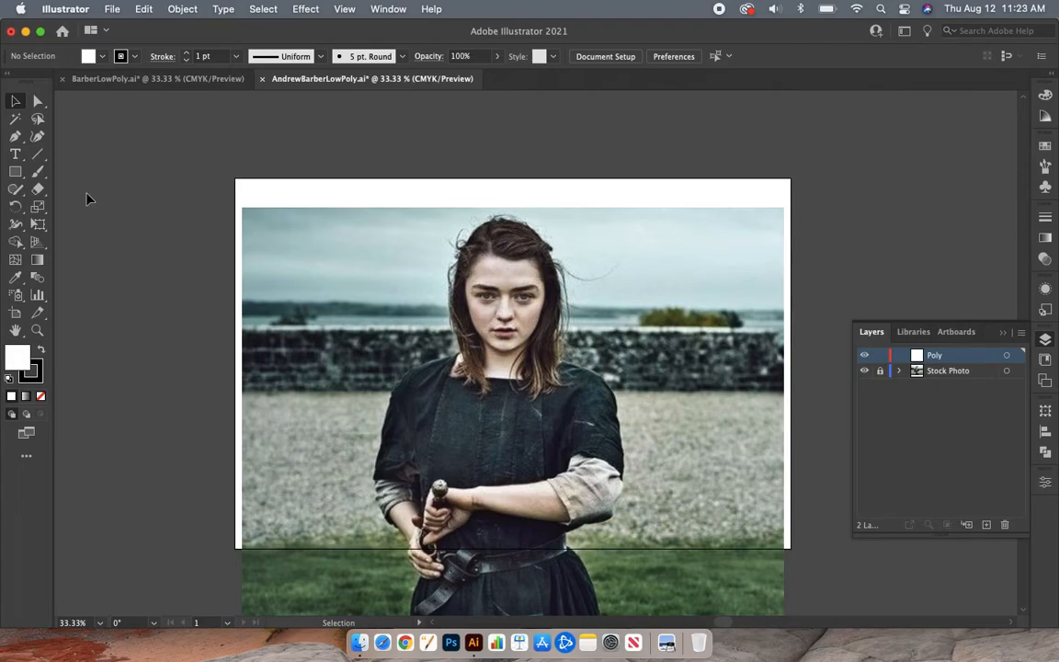
# Step: Set up the Pen tool with no fill and a red stroke
pyautogui.click(17, 140)
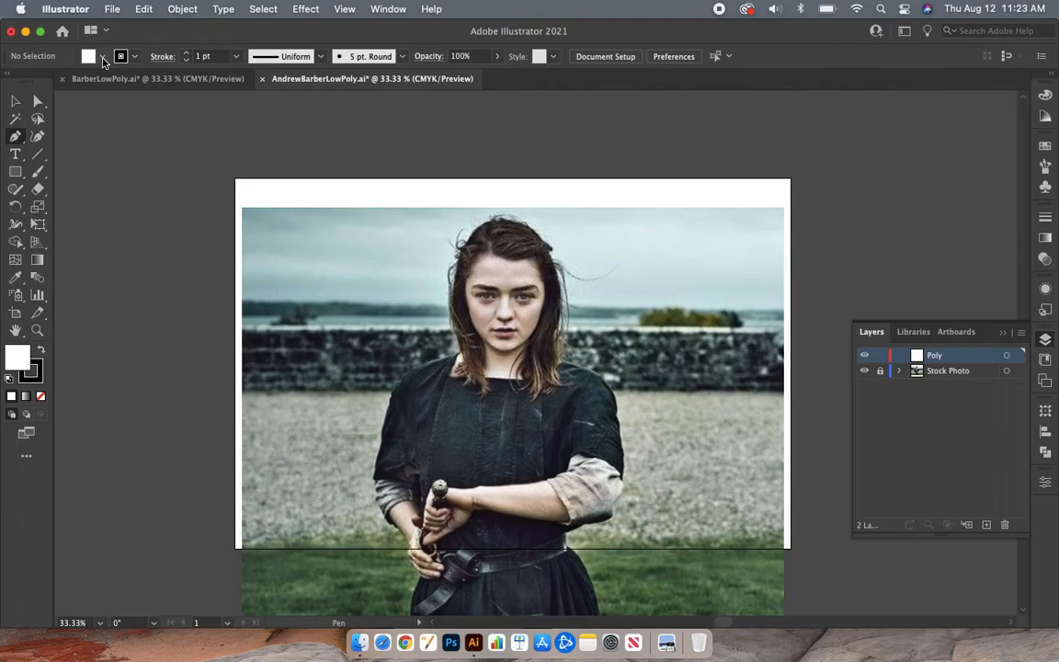
pyautogui.click(103, 59)
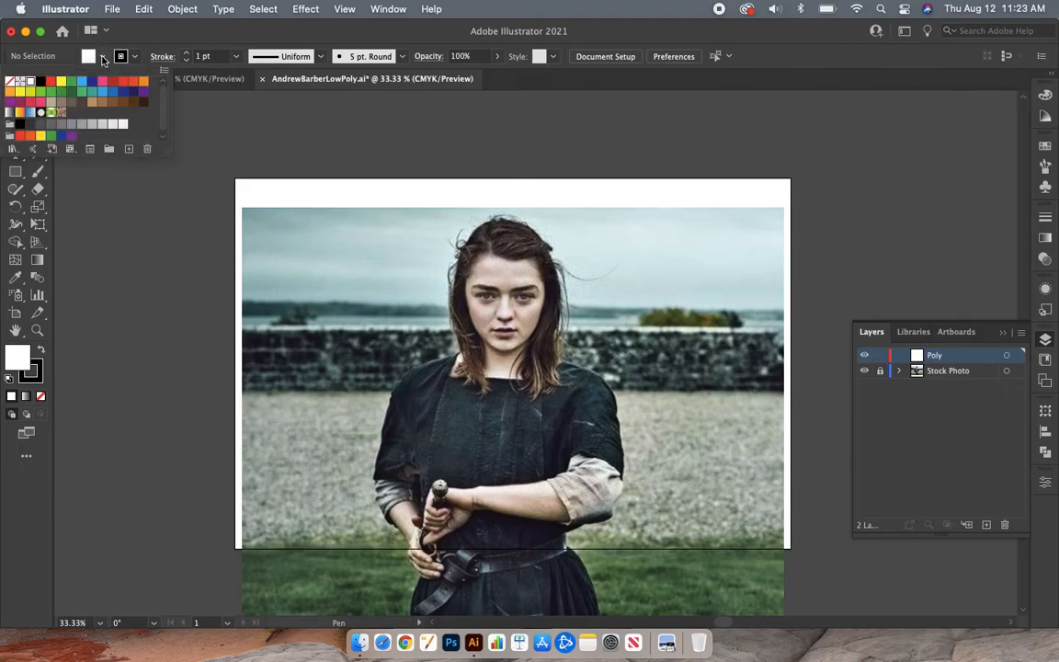
pyautogui.click(11, 85)
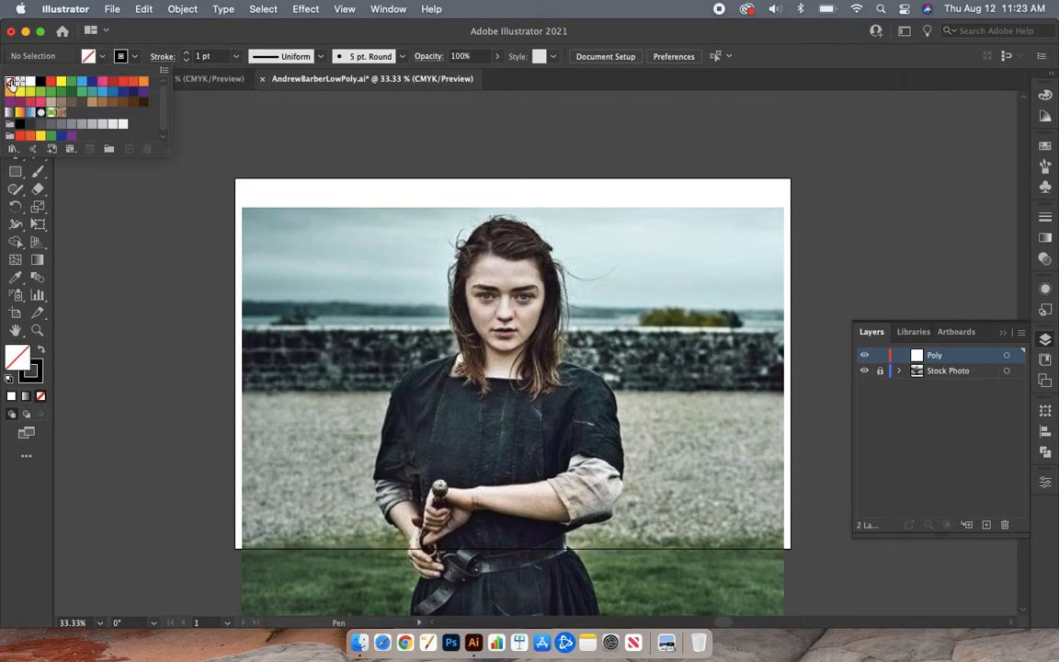
pyautogui.click(152, 34)
pyautogui.click(134, 57)
pyautogui.click(52, 83)
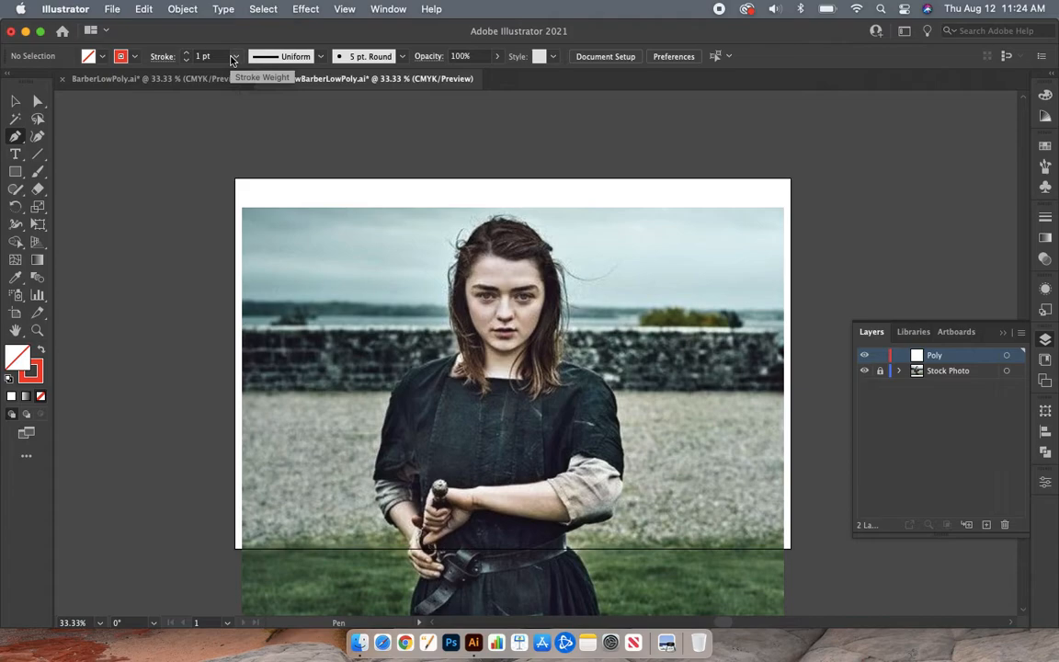
pyautogui.click(235, 58)
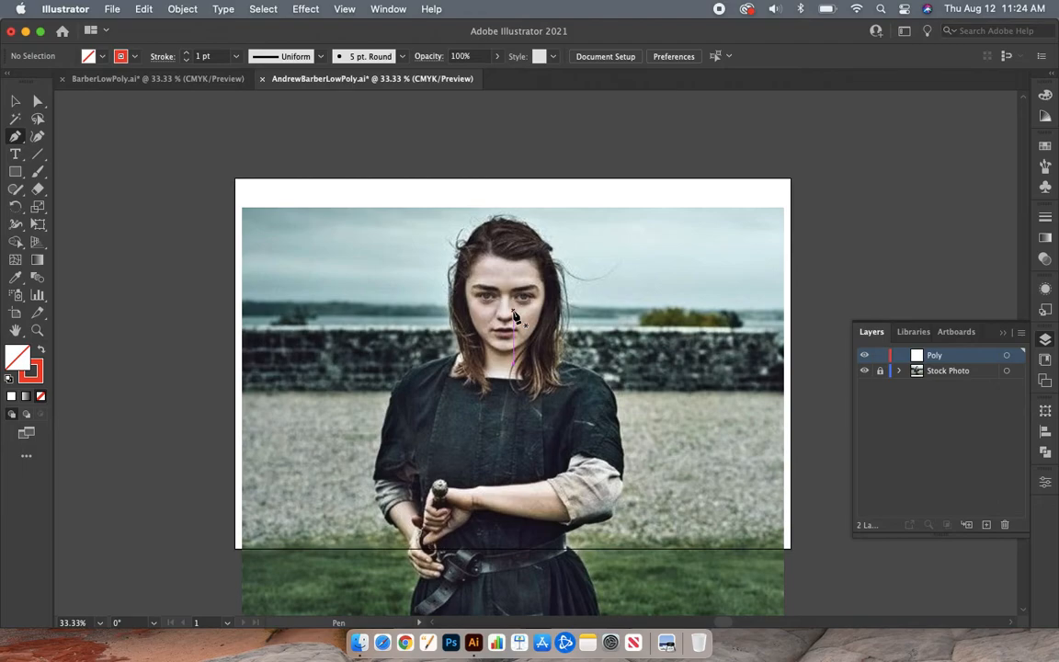
# Step: Switch to the finished low-poly example document and show its Color layer instead of its Poly layer
pyautogui.click(147, 79)
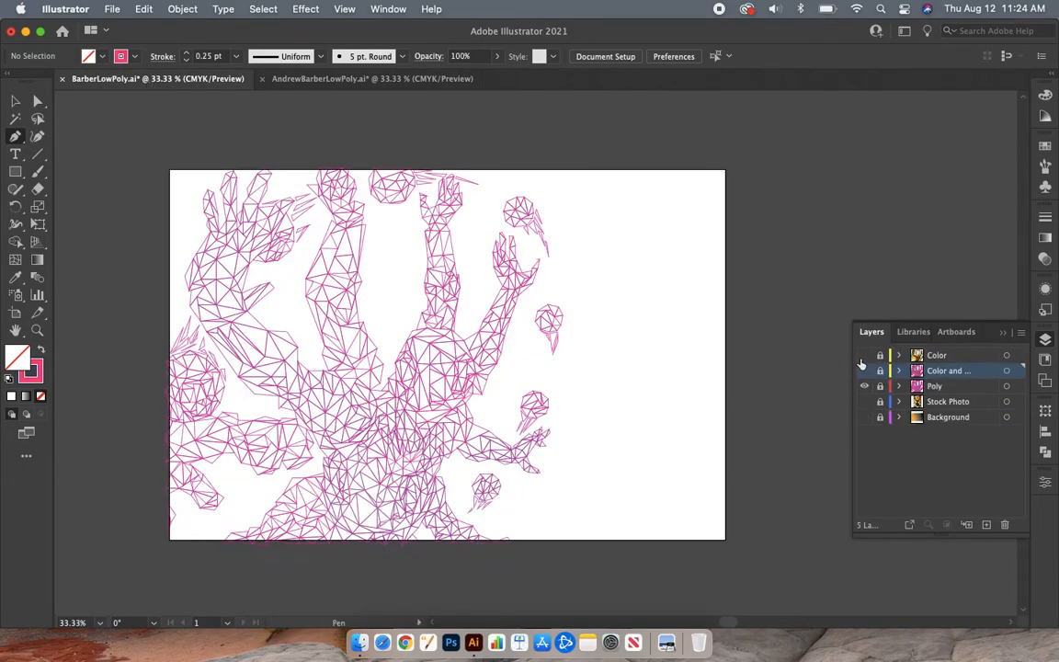
pyautogui.click(864, 356)
pyautogui.click(865, 387)
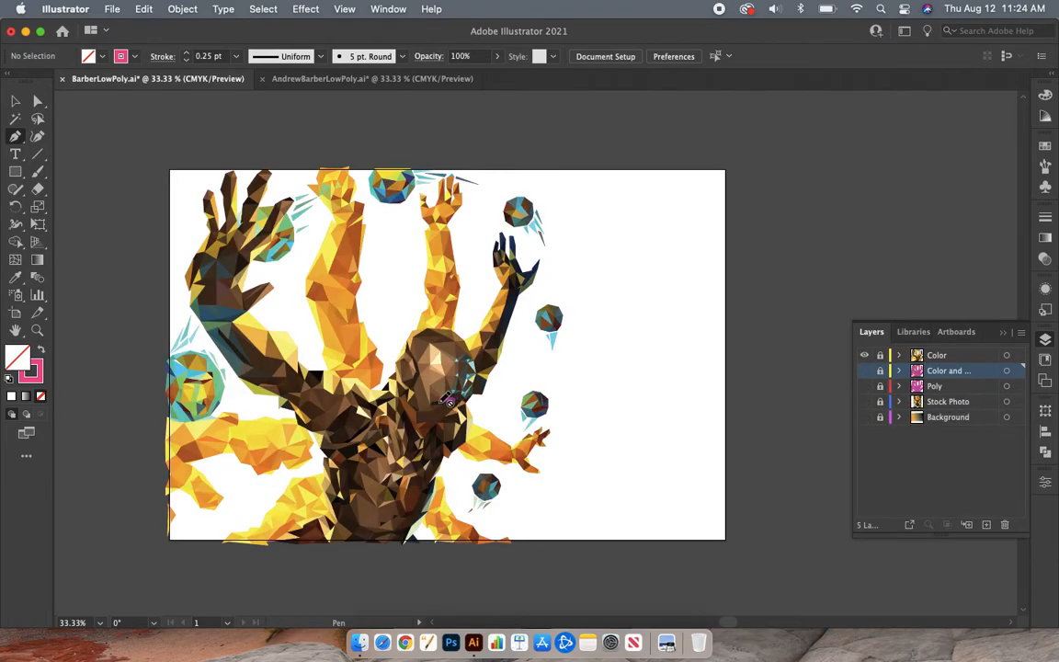
# Step: Return to the portrait photo document and draw a small closed Pen triangle over the inner half of the eye on the image's left side
pyautogui.click(357, 78)
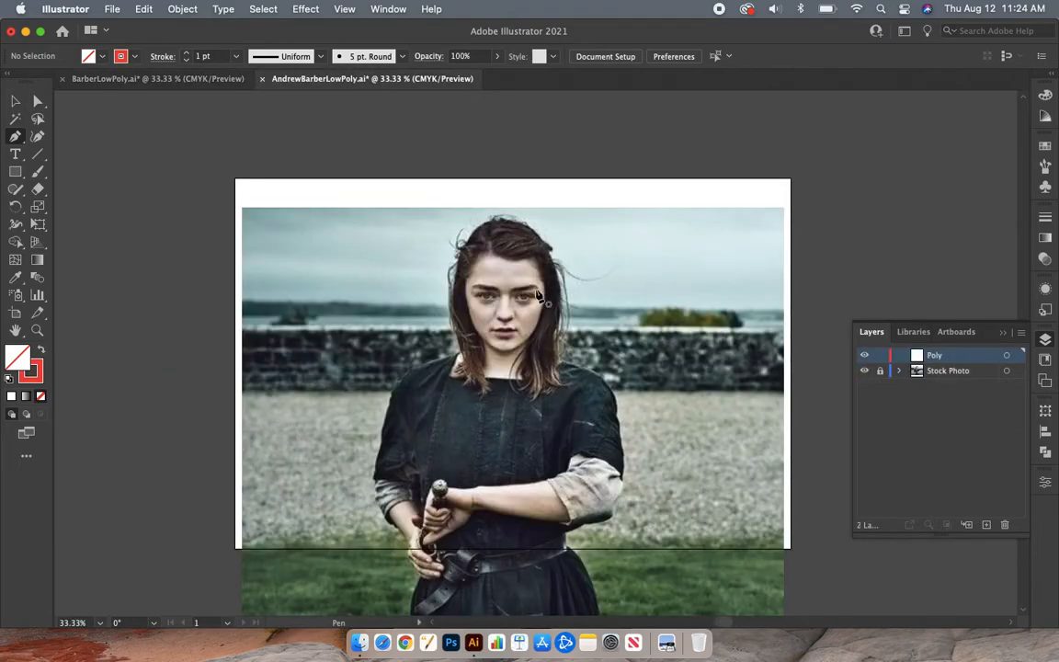
pyautogui.press('super+equal')
pyautogui.press('super+equal')
pyautogui.press('super+equal')
pyautogui.press('super+equal')
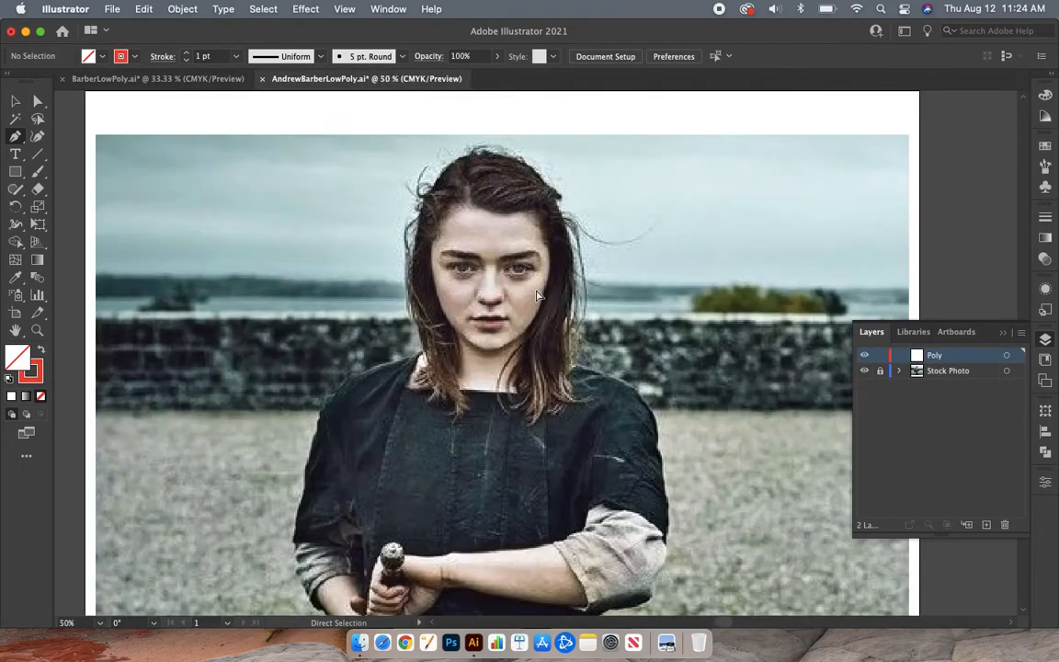
pyautogui.press('super+equal')
pyautogui.scroll(5, 539, 296)
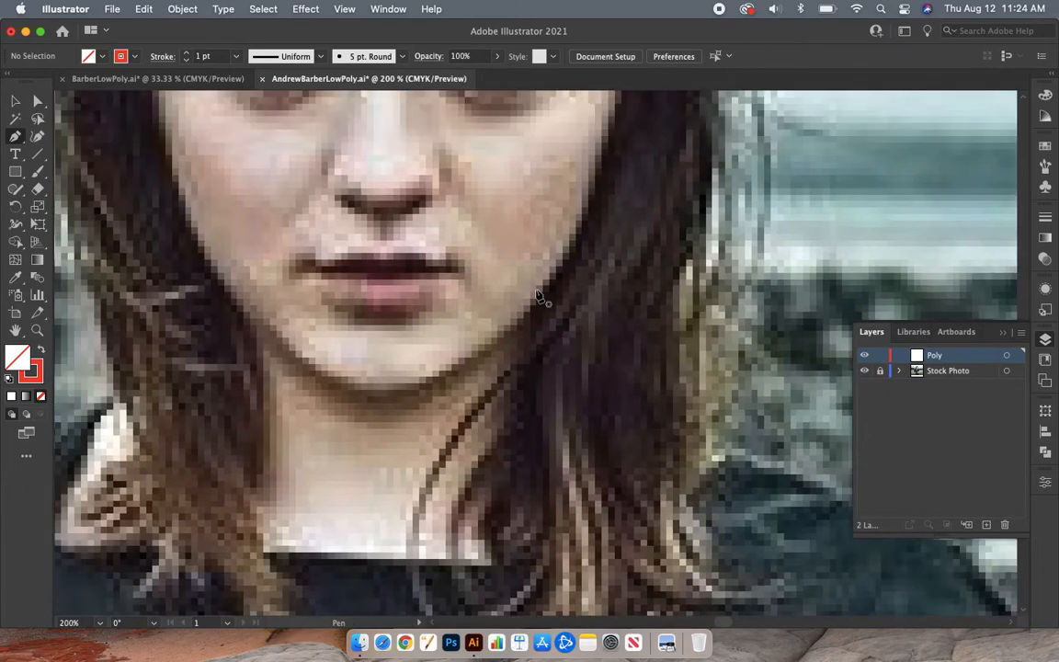
pyautogui.scroll(3, 539, 296)
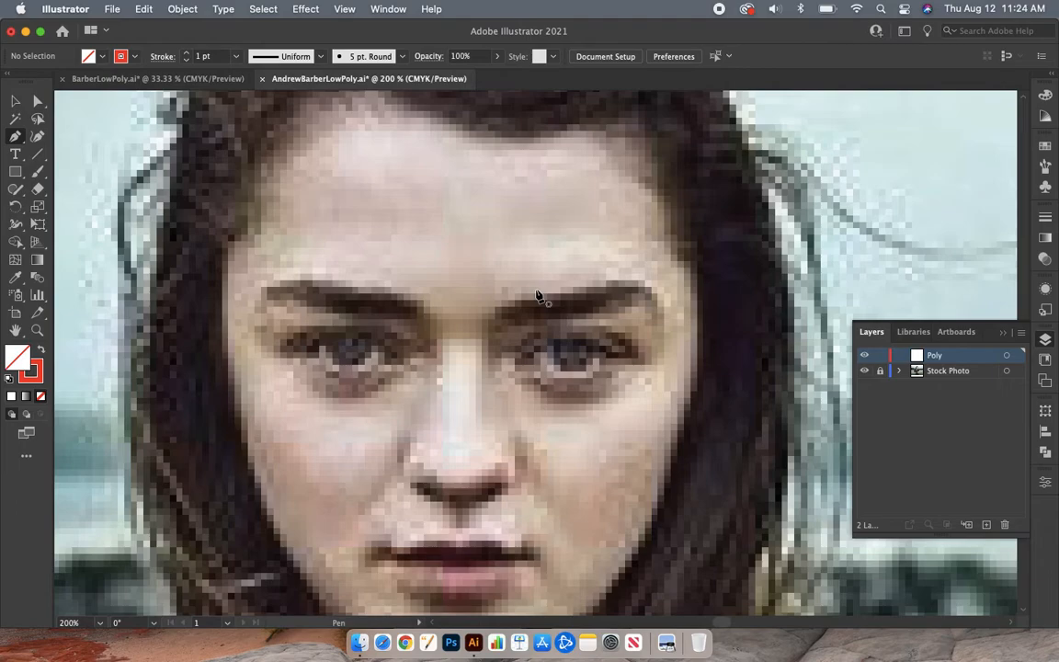
pyautogui.click(369, 334)
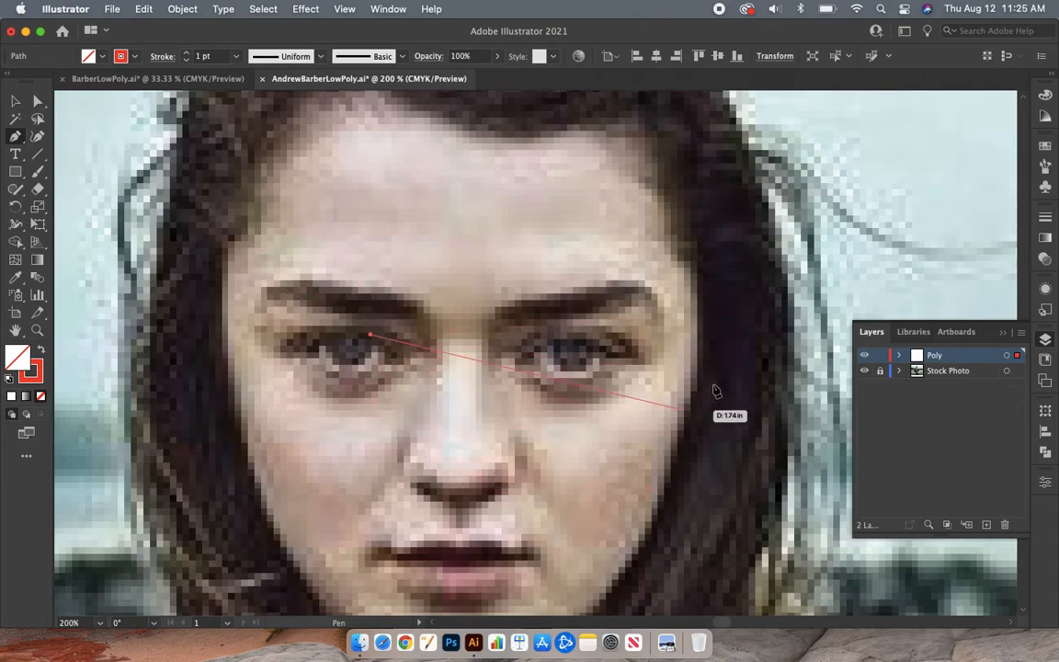
pyautogui.click(398, 359)
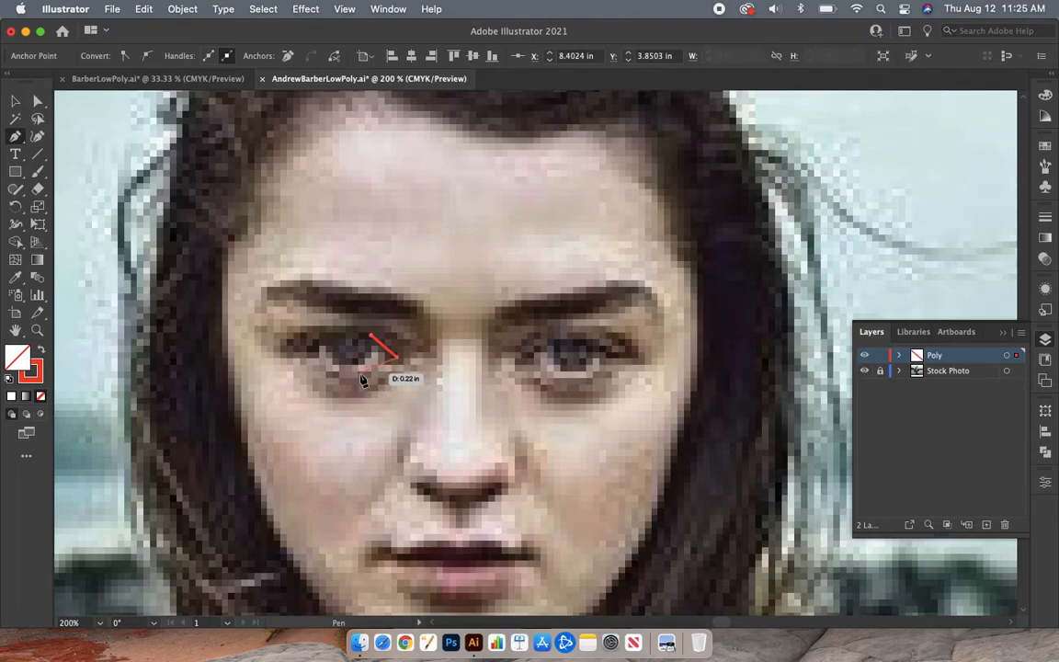
pyautogui.click(359, 376)
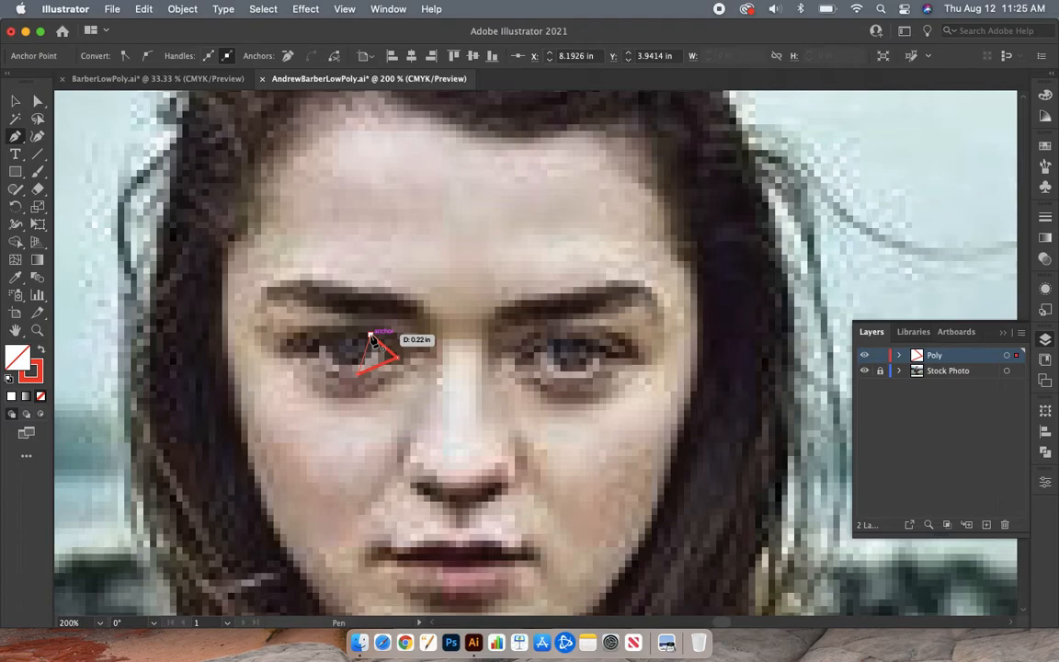
pyautogui.click(371, 337)
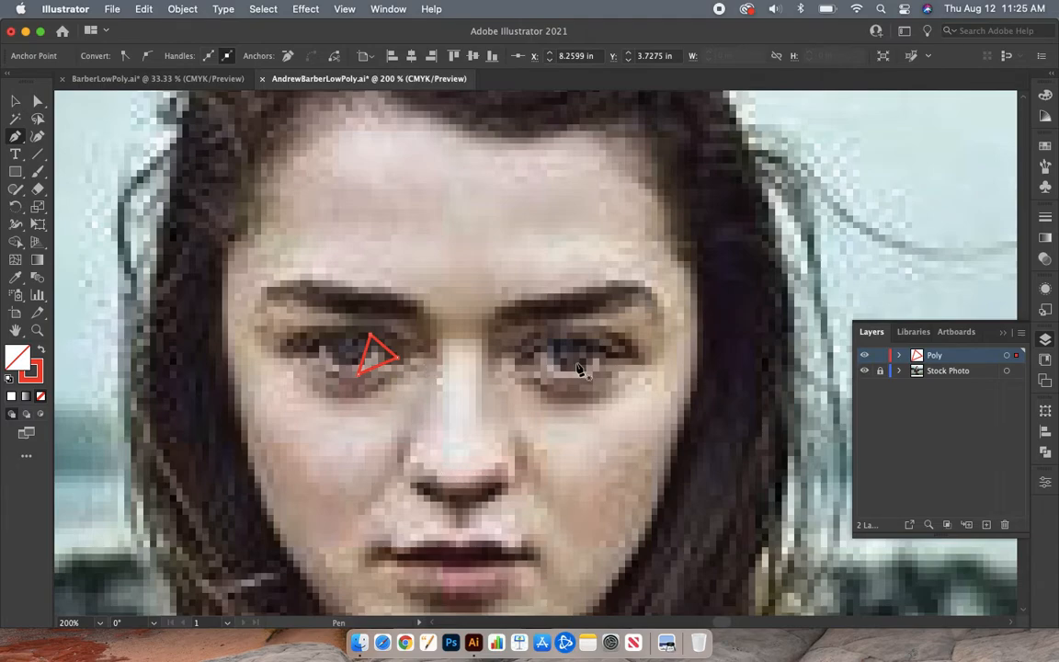
pyautogui.click(440, 223)
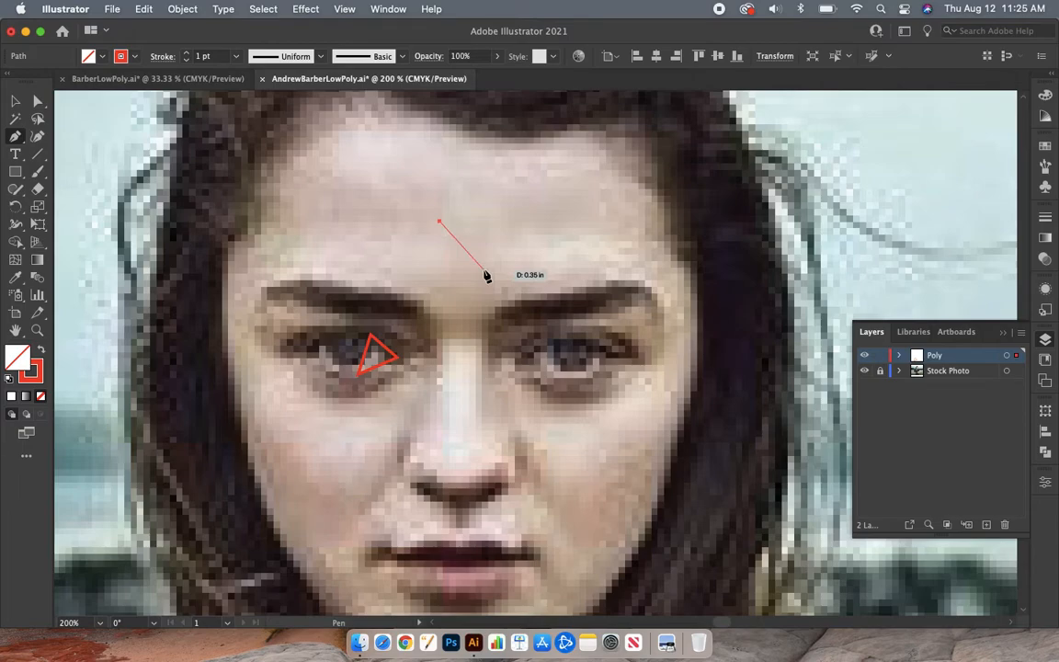
pyautogui.click(486, 271)
pyautogui.click(557, 224)
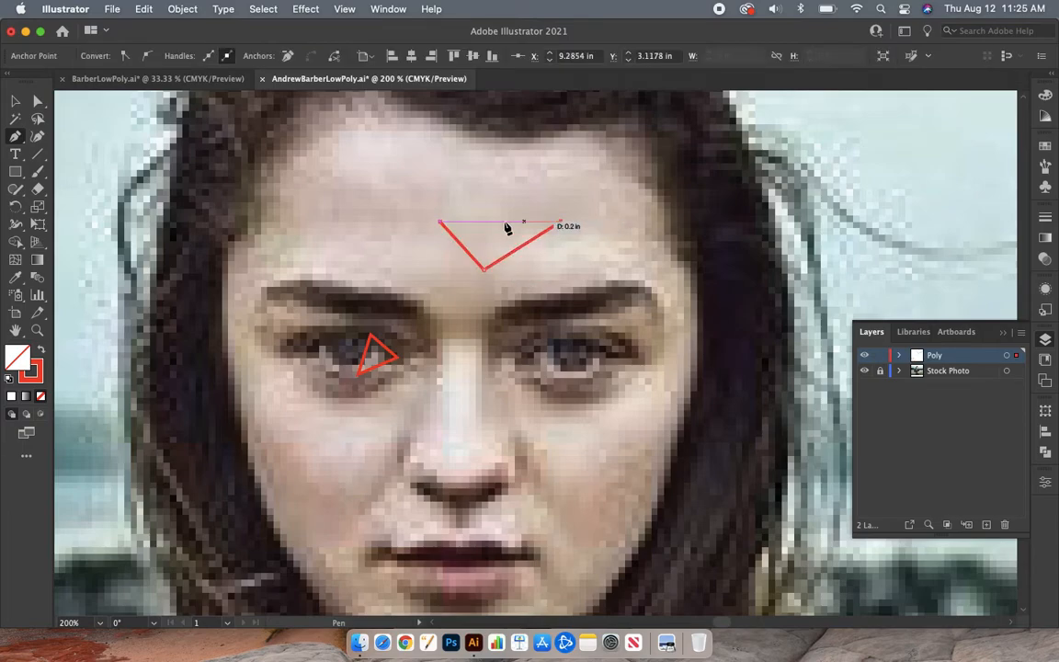
pyautogui.click(442, 223)
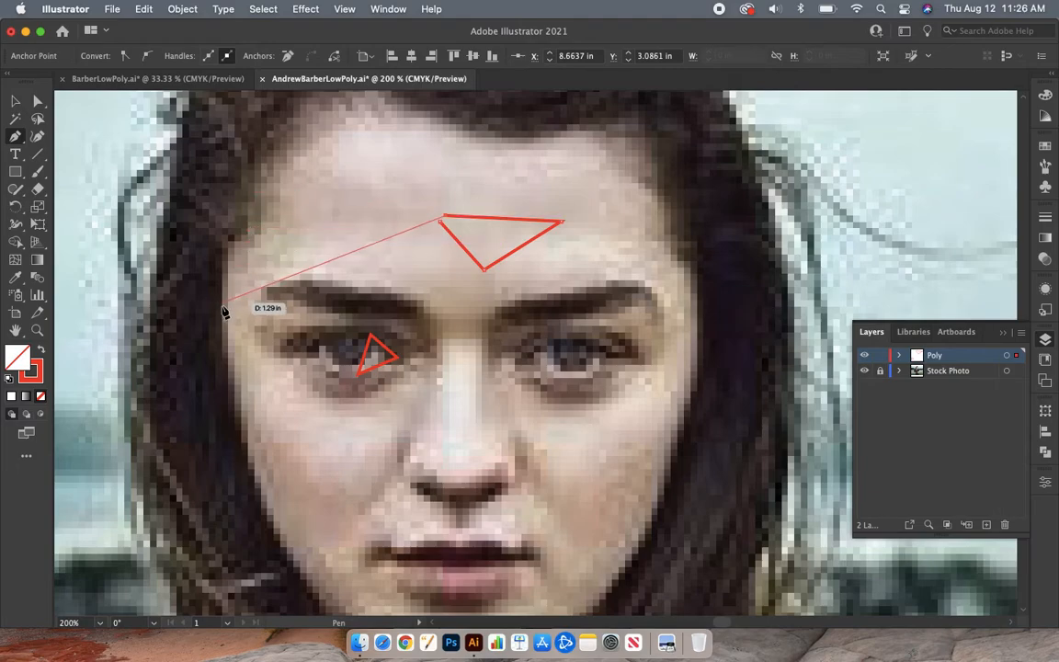
pyautogui.click(274, 173)
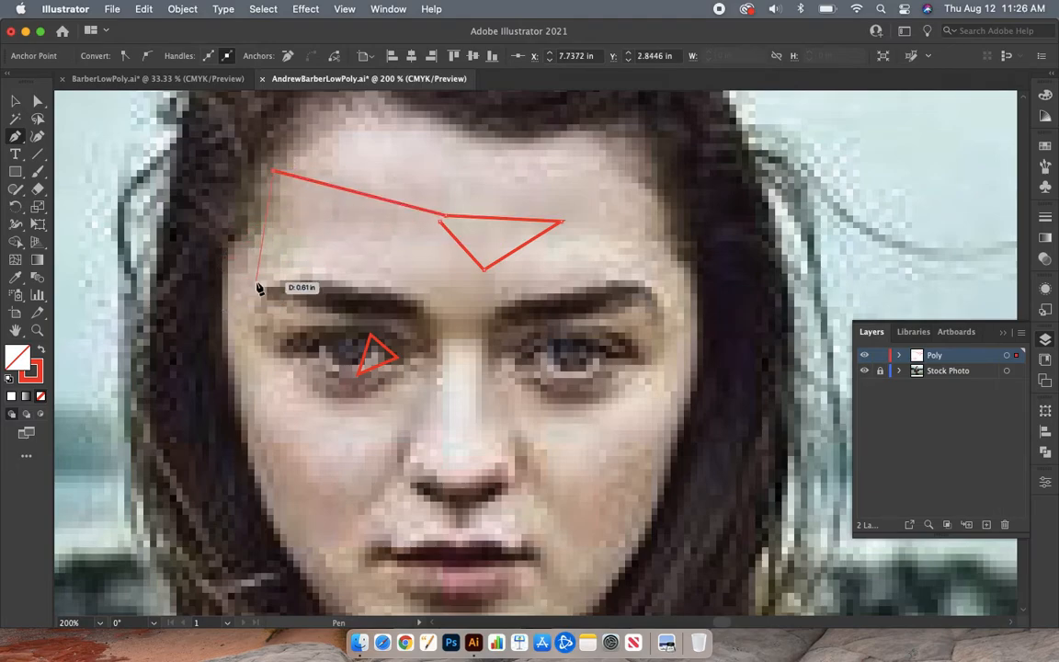
pyautogui.press('super+z')
pyautogui.press('super+z')
pyautogui.press('super+z')
pyautogui.press('super+z')
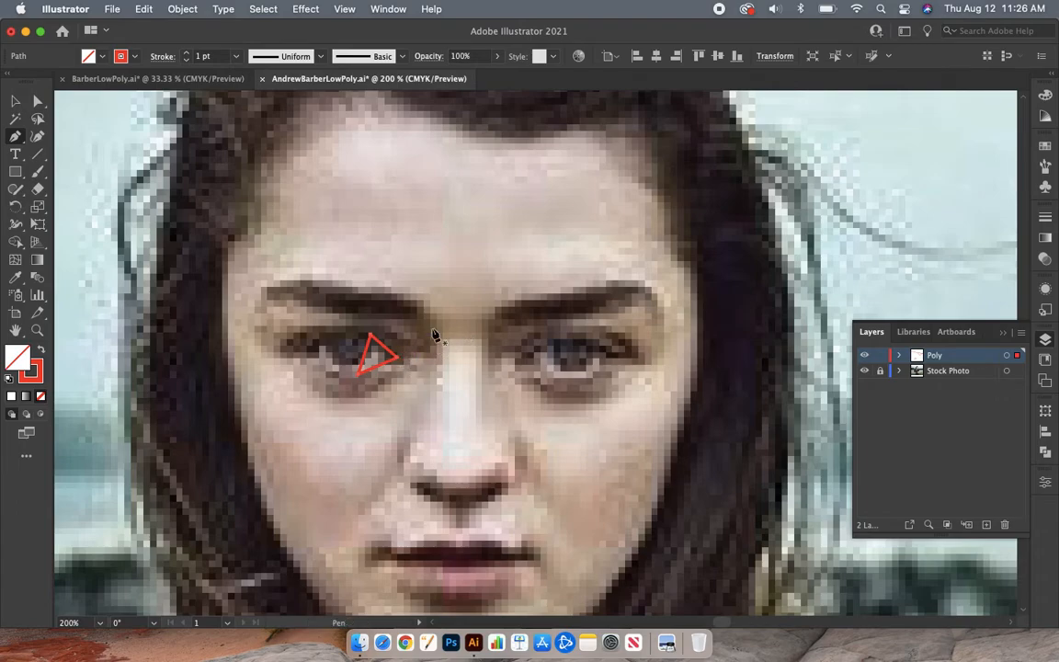
pyautogui.click(371, 335)
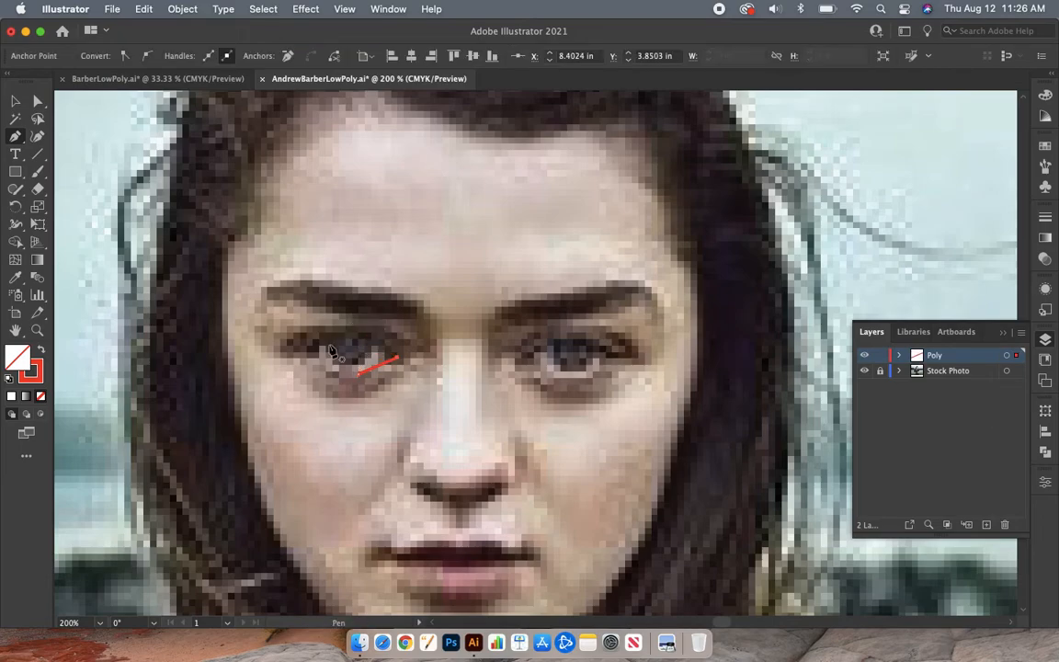
pyautogui.press('super+z')
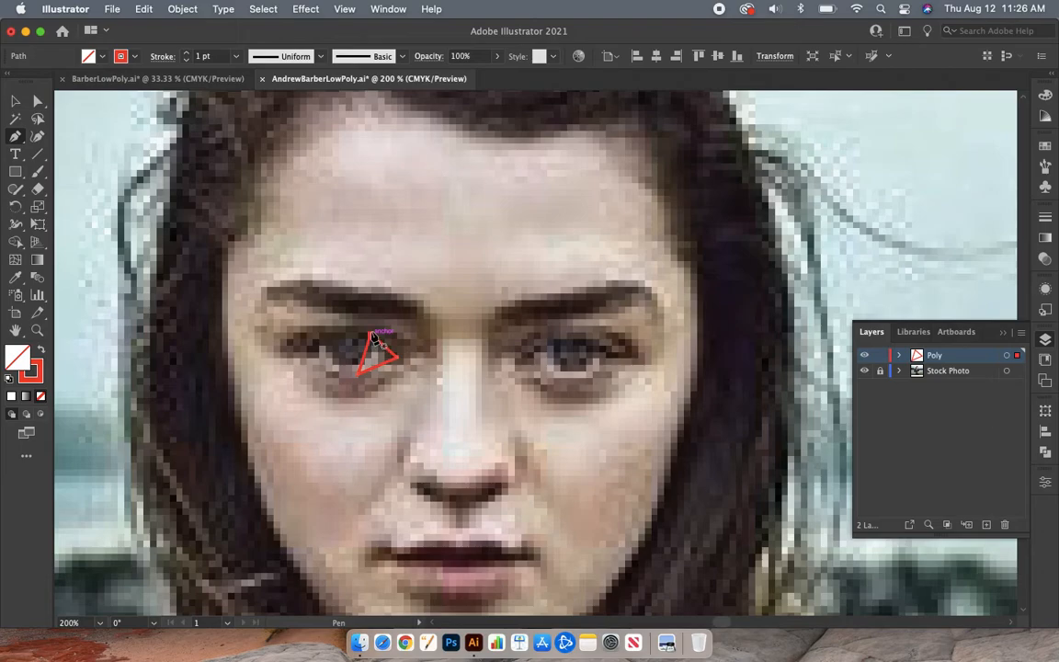
# Step: Draw a closed Pen triangle across the upper iris, sharing the first triangle's top corner and ending on its outer edge
pyautogui.click(371, 335)
pyautogui.moveTo(368, 338); pyautogui.dragTo(321, 343)
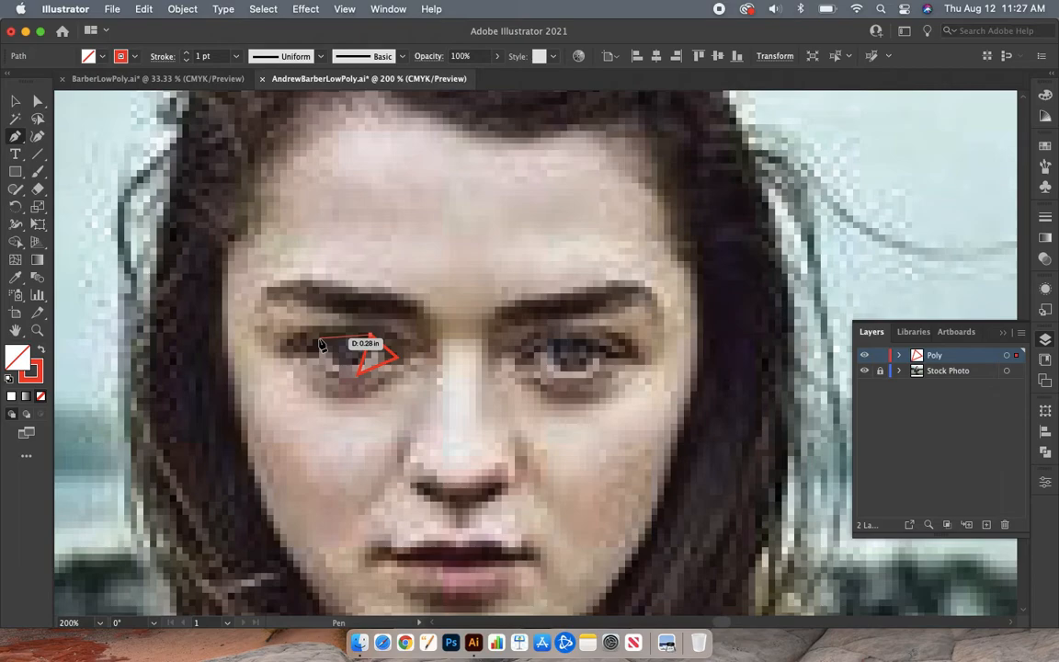
pyautogui.click(316, 338)
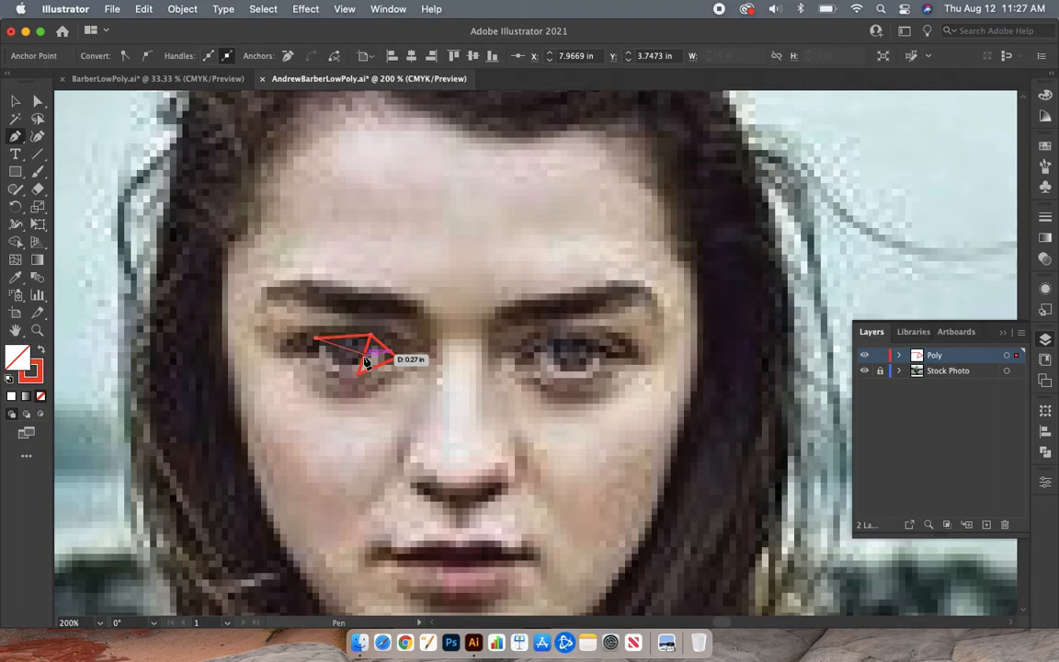
pyautogui.click(366, 362)
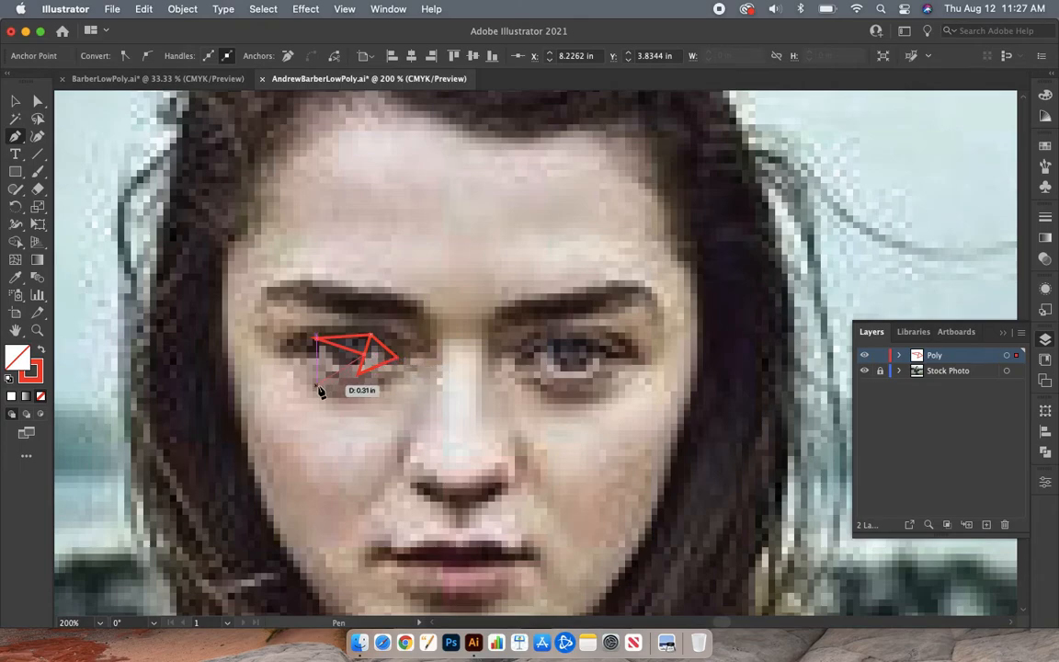
pyautogui.click(370, 337)
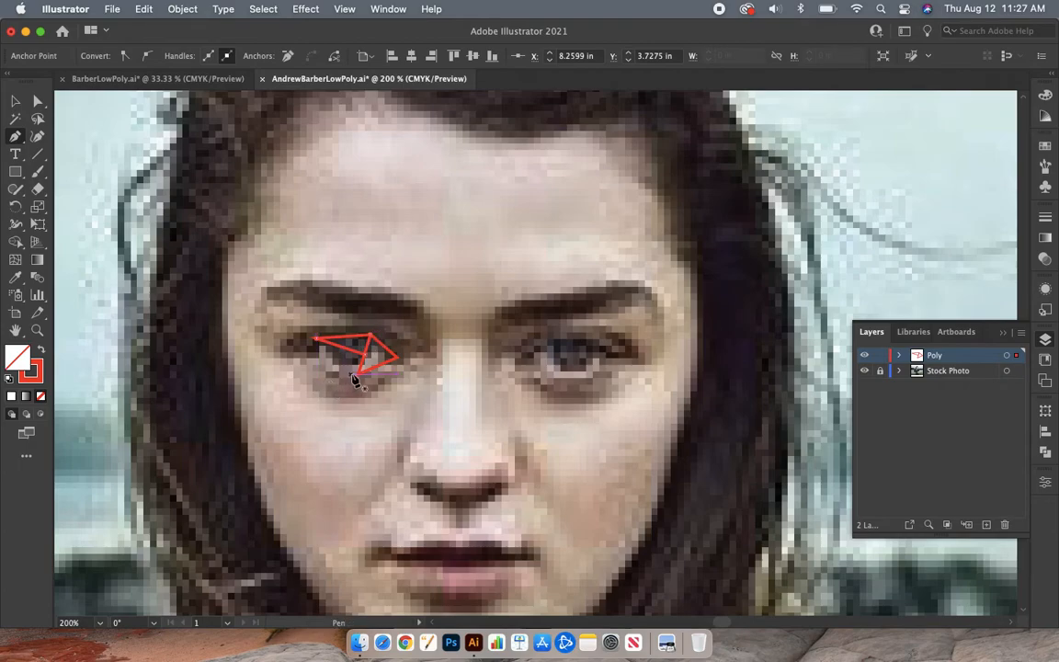
# Step: Draw two more Pen triangles over the lower part of the same eye, joined to the corners of the existing triangles
pyautogui.click(315, 340)
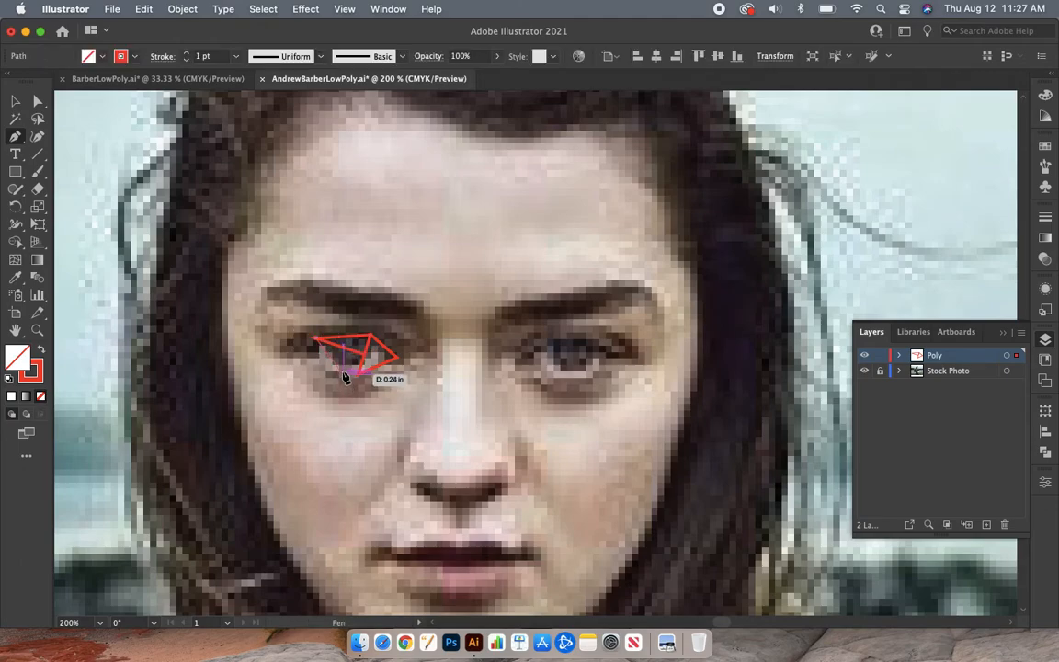
pyautogui.moveTo(358, 371); pyautogui.dragTo(317, 342)
pyautogui.click(315, 340)
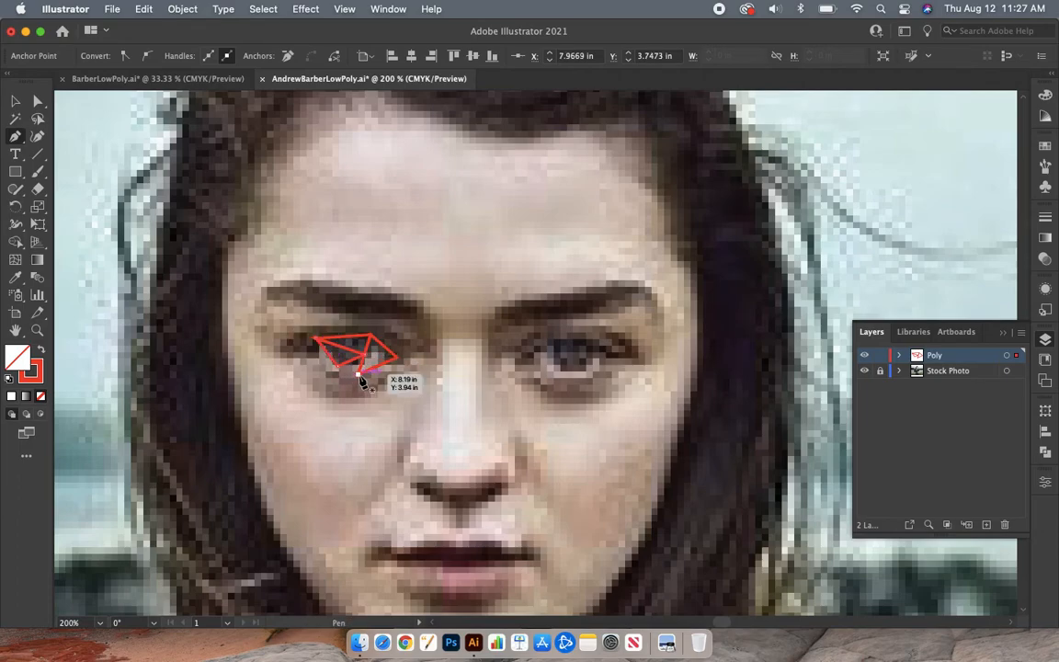
pyautogui.moveTo(360, 377)
pyautogui.mouseDown()
pyautogui.moveTo(339, 372)
pyautogui.moveTo(365, 361)
pyautogui.moveTo(359, 377)
pyautogui.mouseUp()
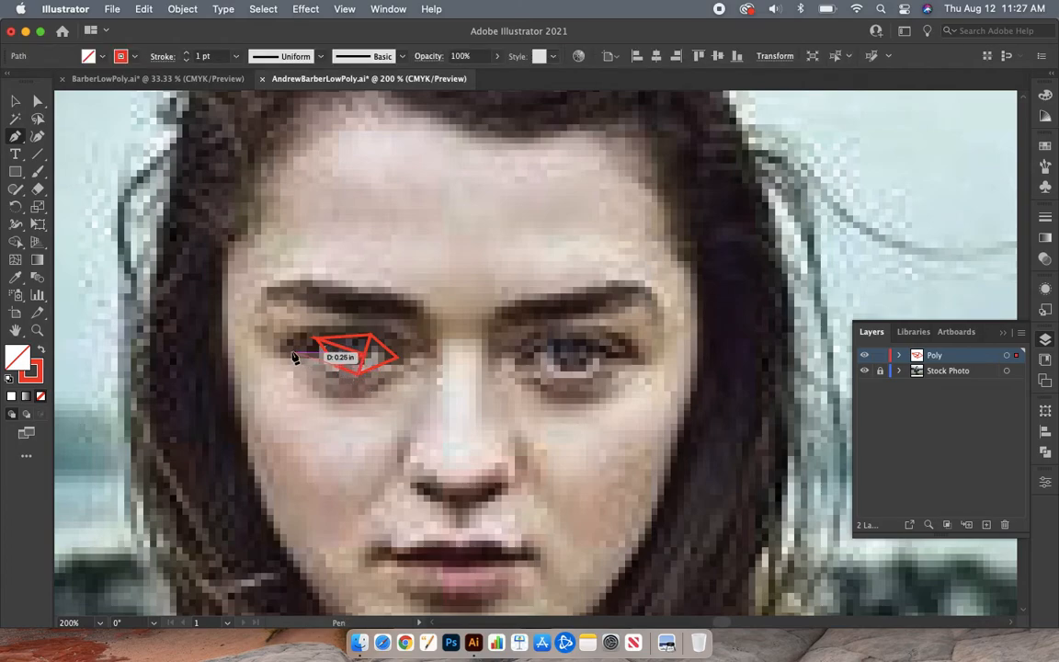
# Step: Draw a closed Pen triangle over the eye's outer corner, joined to the neighbouring triangles' upper and lower anchors
pyautogui.moveTo(286, 350); pyautogui.dragTo(304, 352)
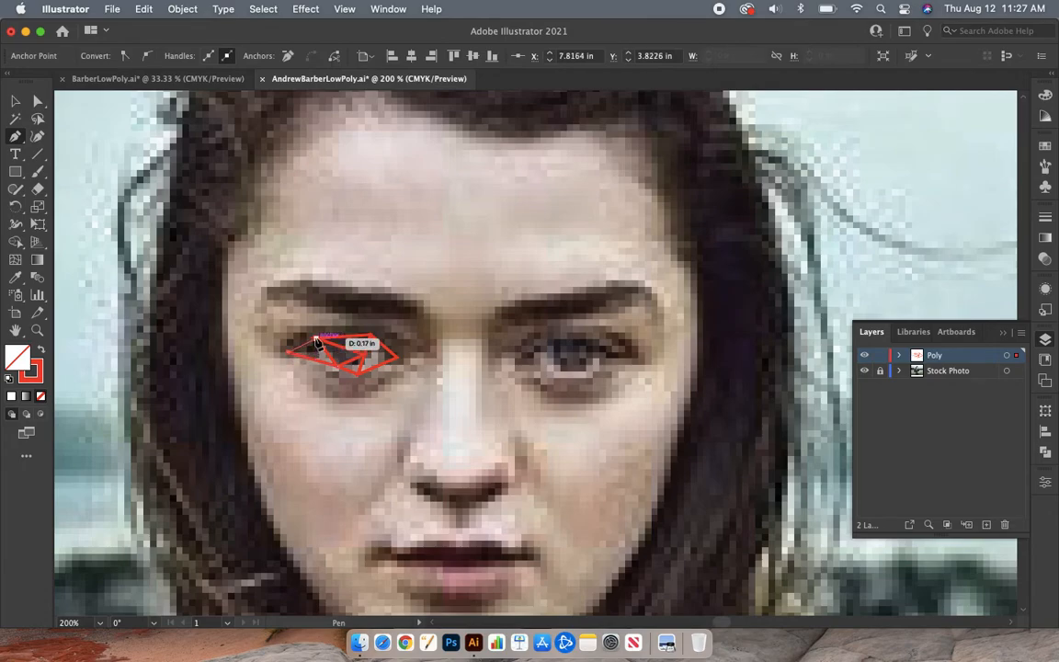
pyautogui.click(316, 340)
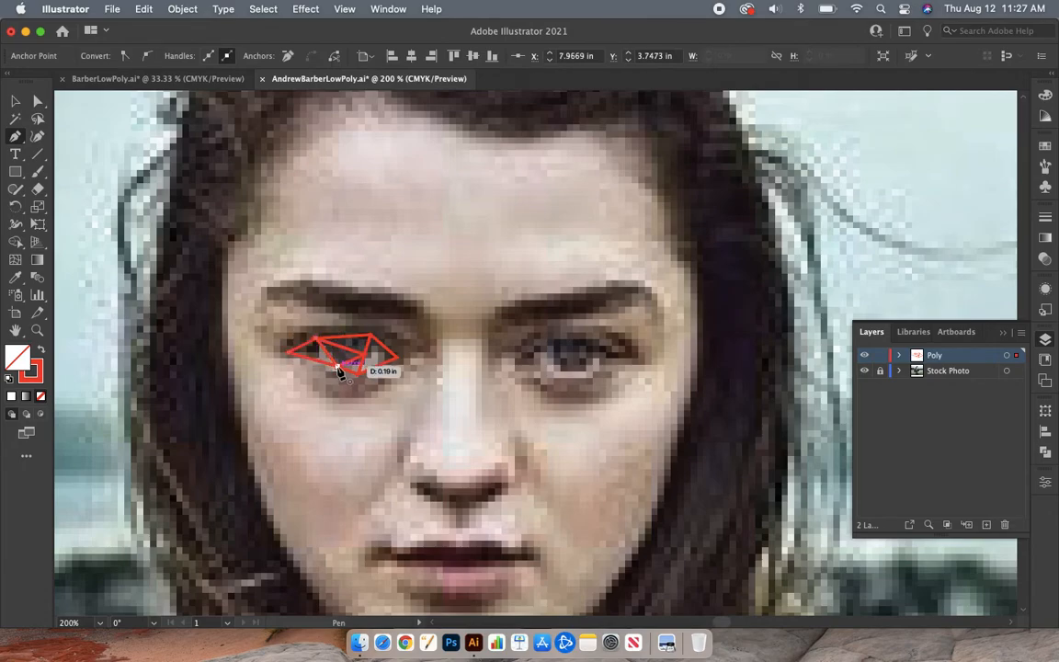
pyautogui.moveTo(340, 369); pyautogui.dragTo(337, 369)
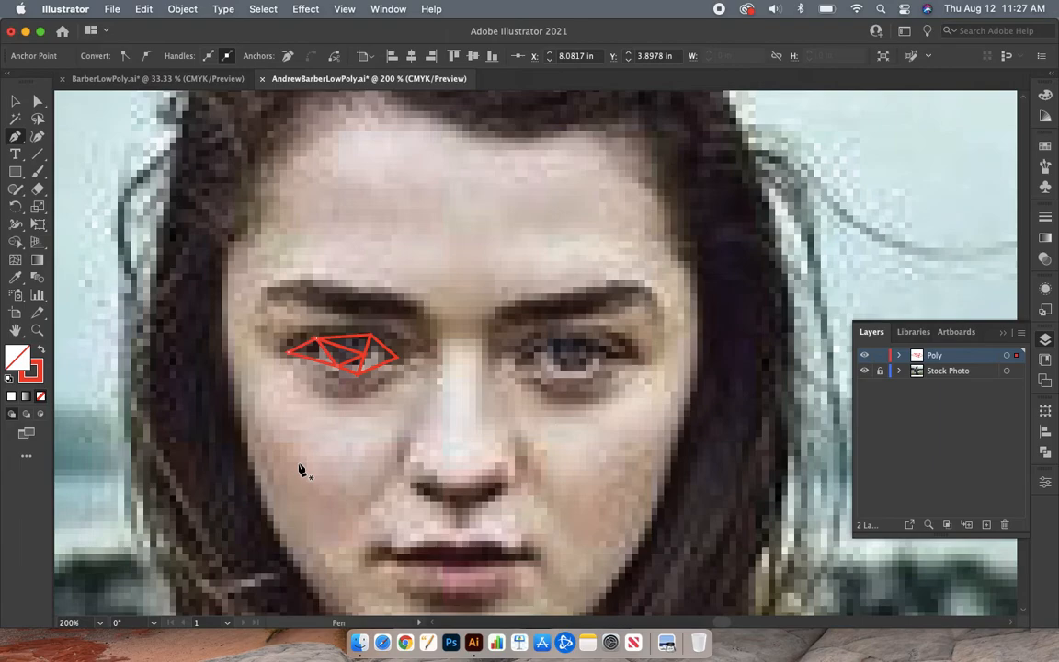
# Step: Examine the eye's triangles with the Stock Photo layer hidden and shown, and deselected against the whole portrait
pyautogui.click(863, 371)
pyautogui.click(864, 371)
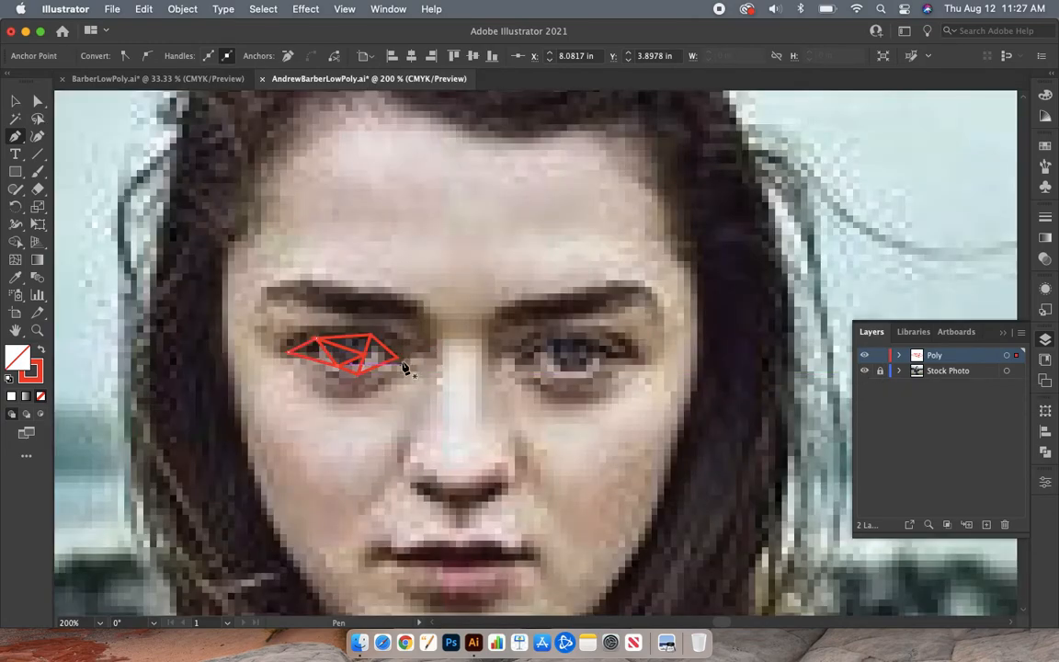
pyautogui.press('super+minus')
pyautogui.press('super+minus')
pyautogui.press('super+minus')
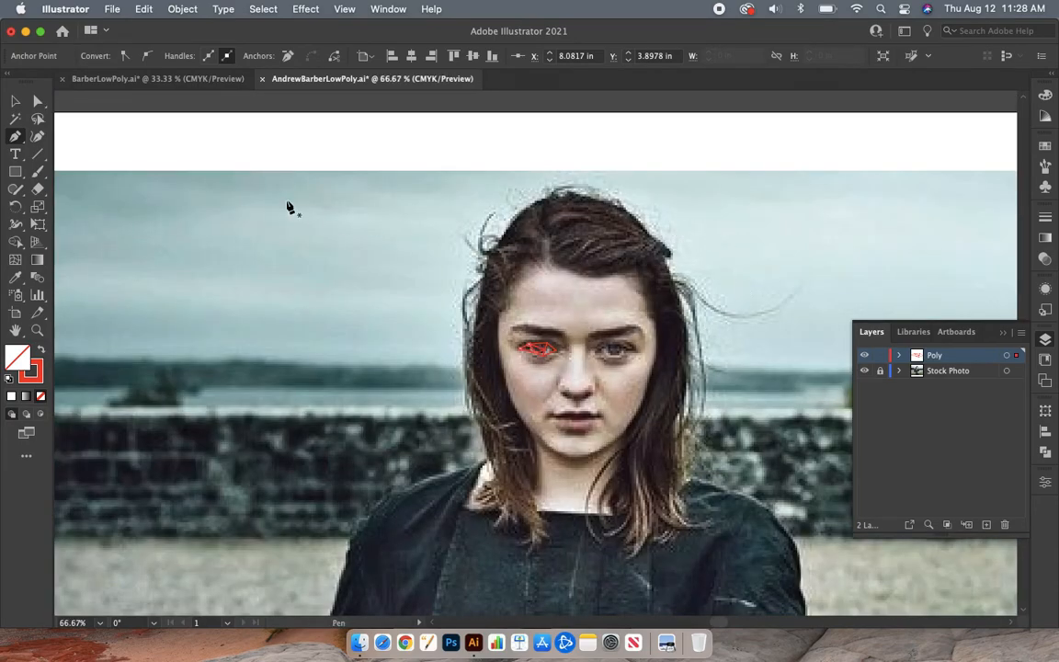
pyautogui.click(16, 100)
pyautogui.click(269, 218)
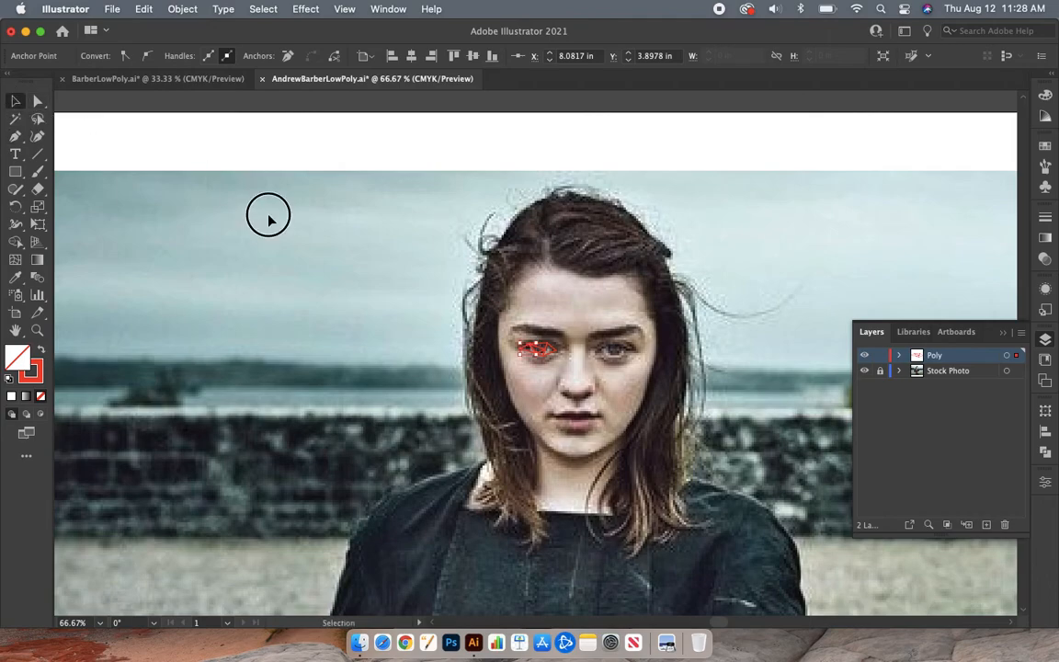
pyautogui.hscroll(5, 466, 243)
pyautogui.scroll(-3, 465, 244)
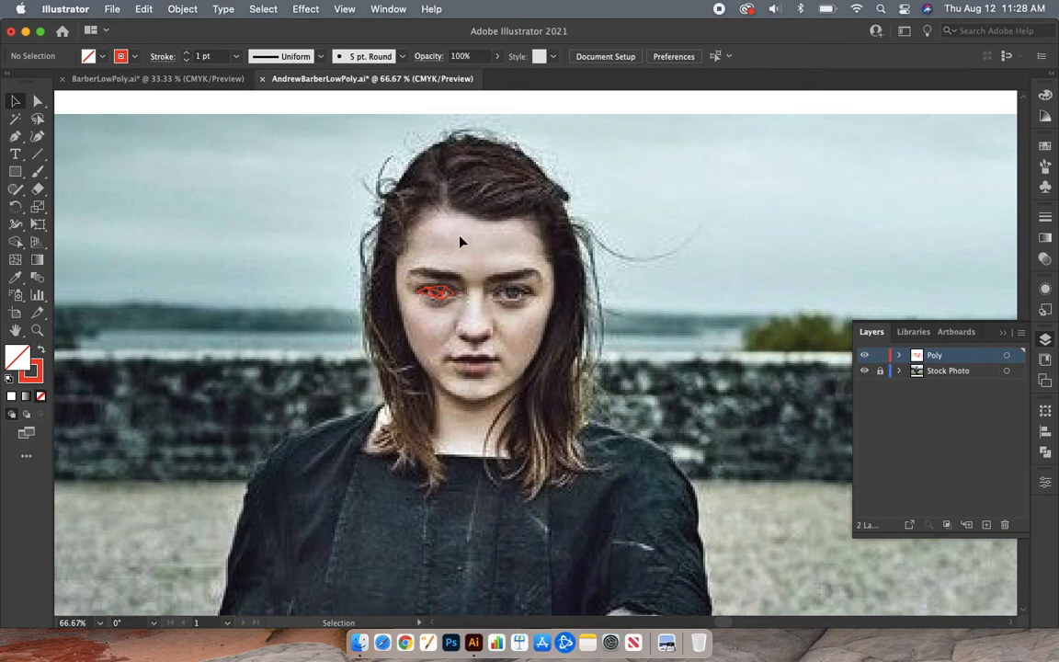
pyautogui.scroll(2, 542, 262)
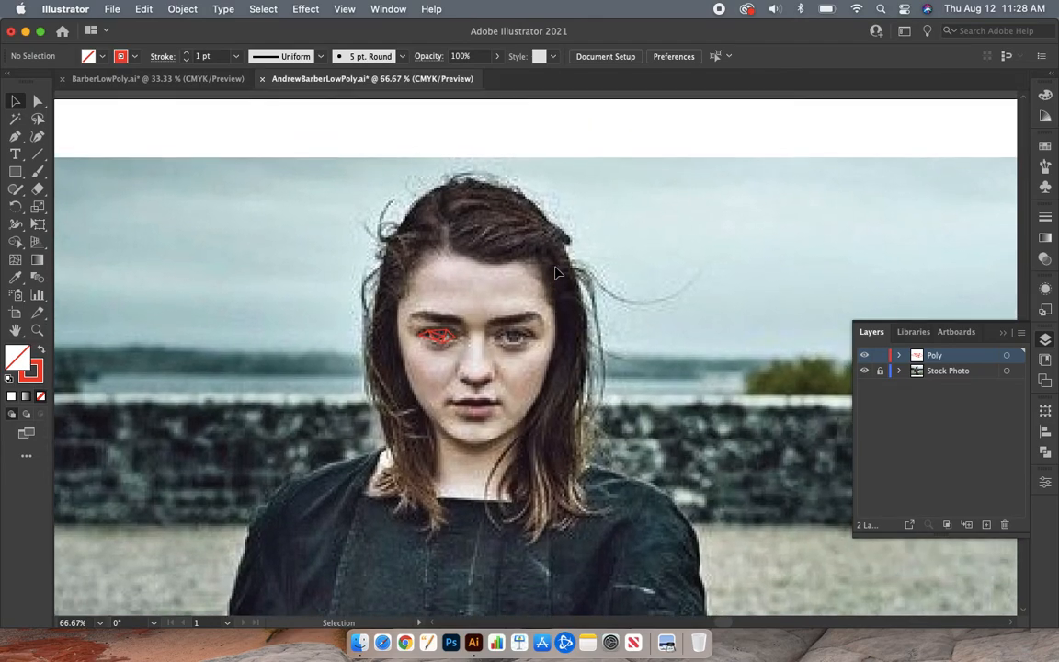
pyautogui.scroll(-1, 555, 272)
pyautogui.keyDown('alt'); pyautogui.scroll(-2, 556, 273); pyautogui.keyUp('alt')
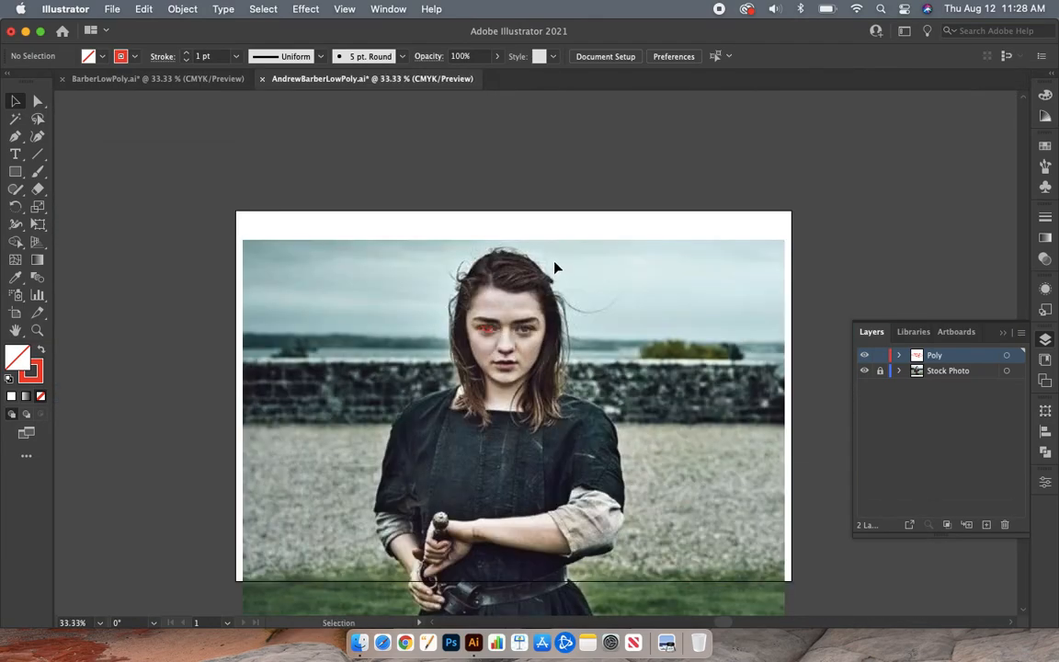
pyautogui.scroll(-2, 555, 272)
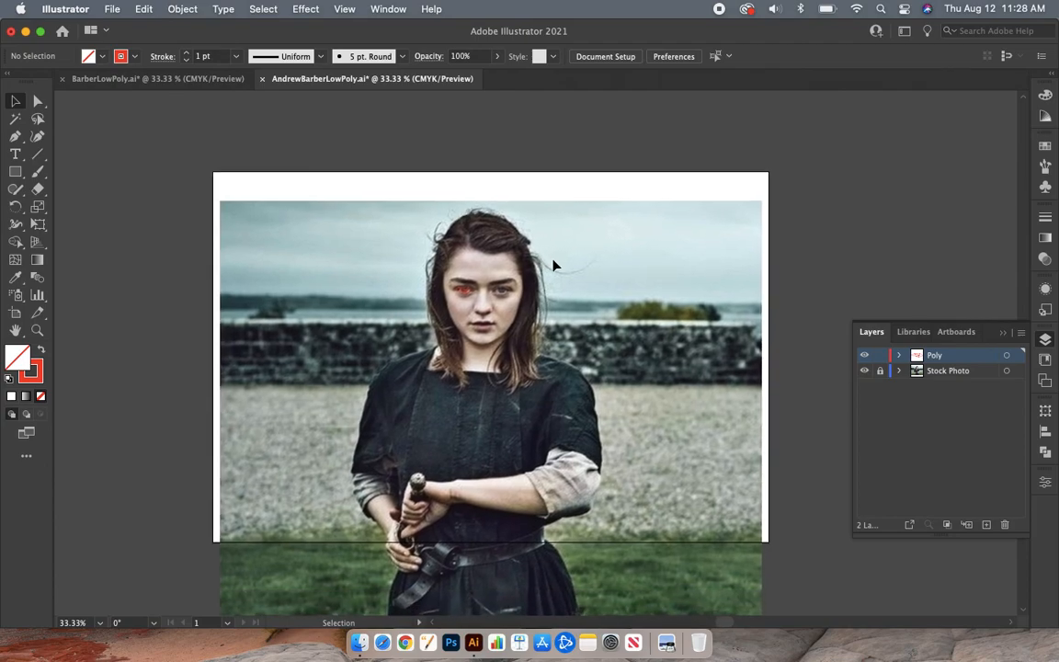